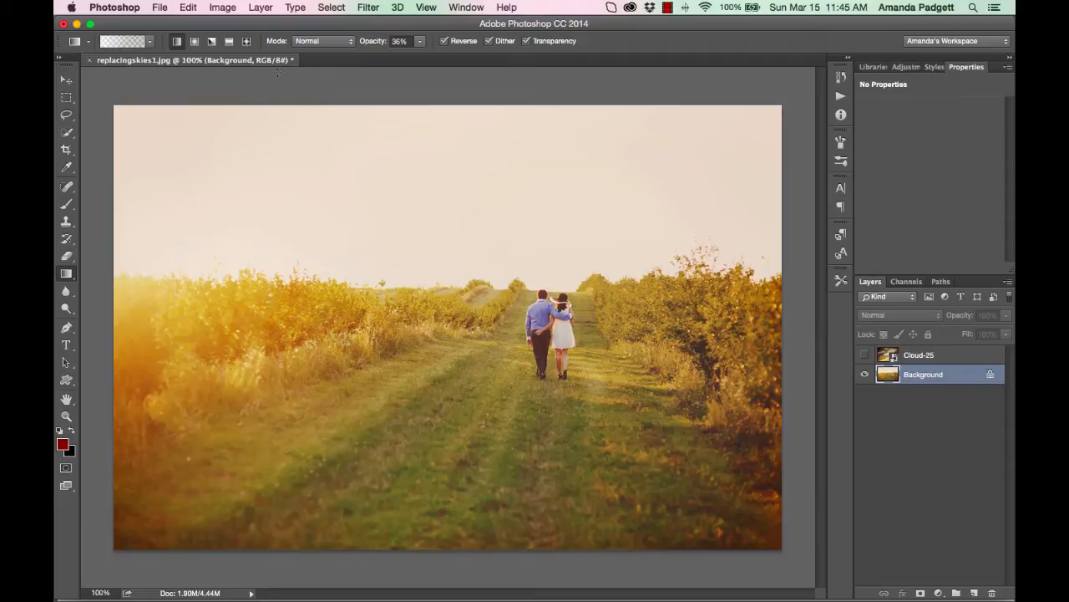
Step: Preview several skies in the Montana Skies {V2} folder and place Cloud-16.jpg as an embedded image at its default size
{"action": "left_click", "coordinate": [159, 7]}
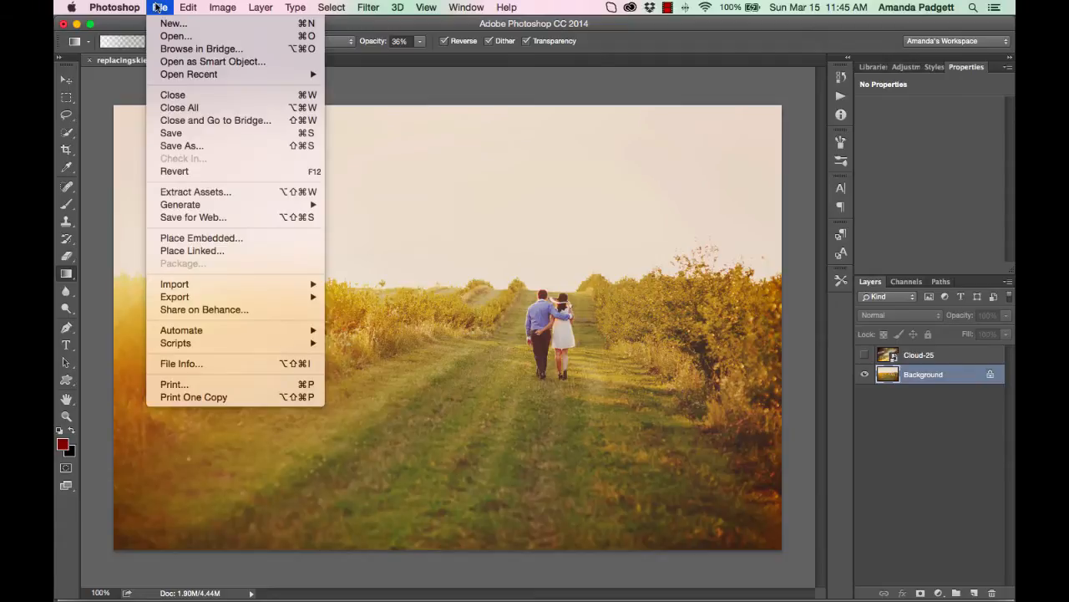
{"action": "left_click", "coordinate": [197, 239]}
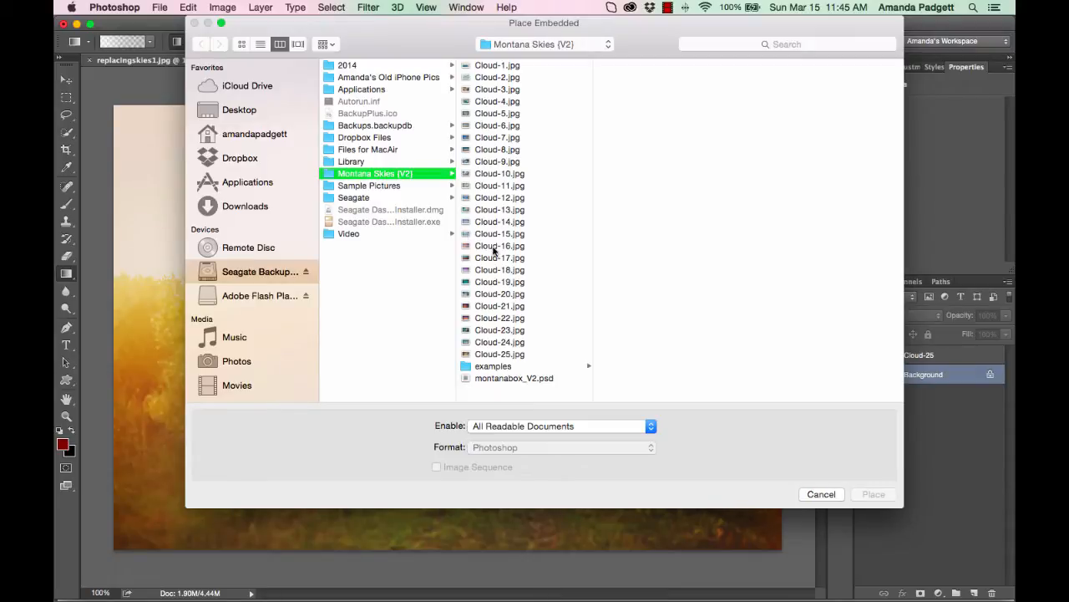
{"action": "left_click", "coordinate": [492, 247]}
{"action": "left_click", "coordinate": [497, 221]}
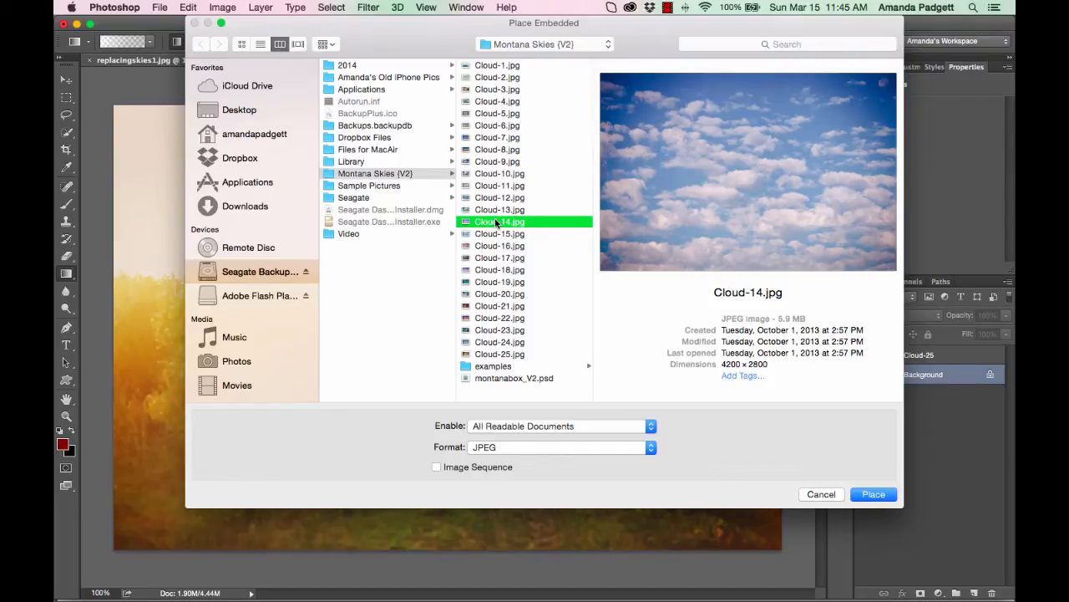
{"action": "left_click", "coordinate": [497, 173]}
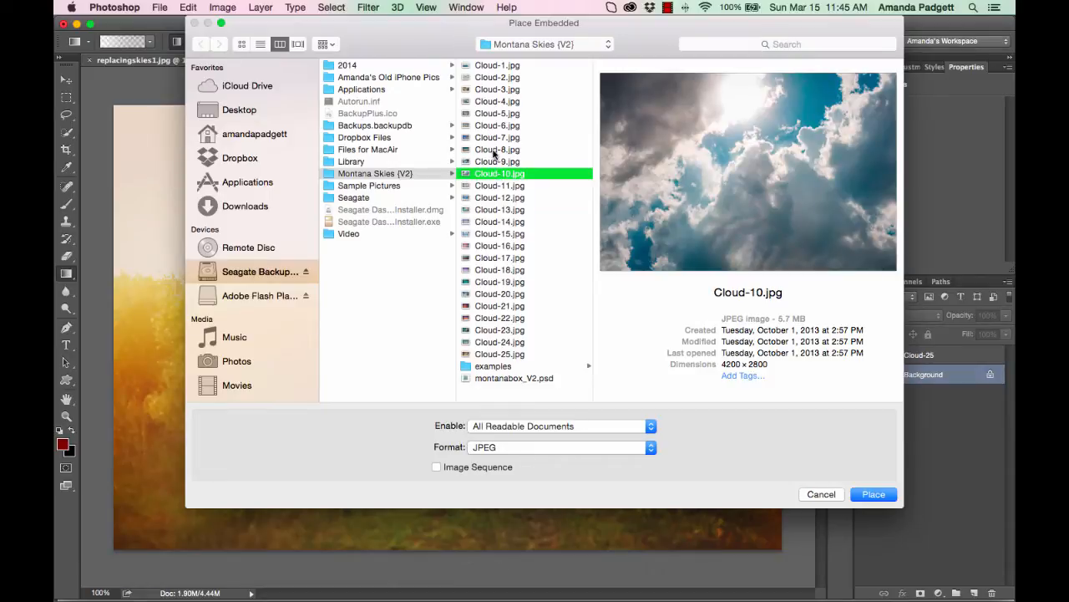
{"action": "left_click", "coordinate": [494, 150]}
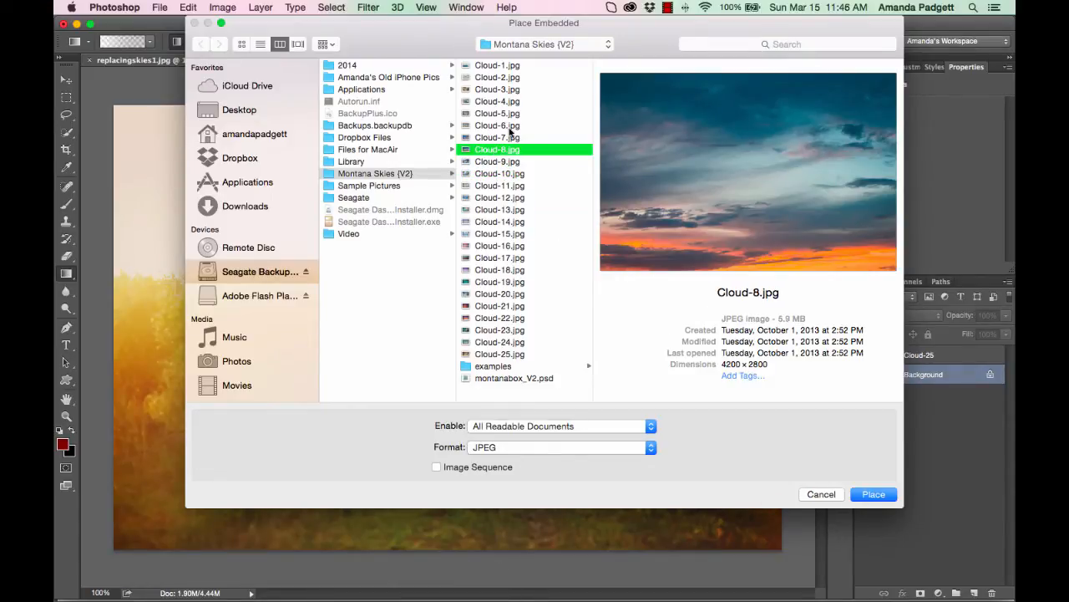
{"action": "left_click", "coordinate": [499, 91]}
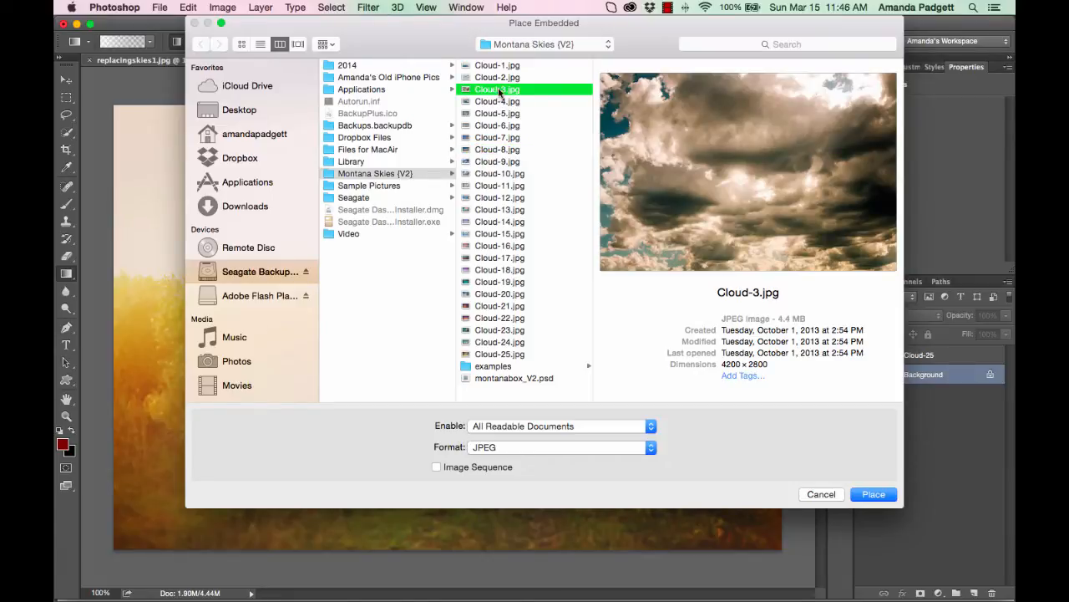
{"action": "left_click", "coordinate": [500, 80]}
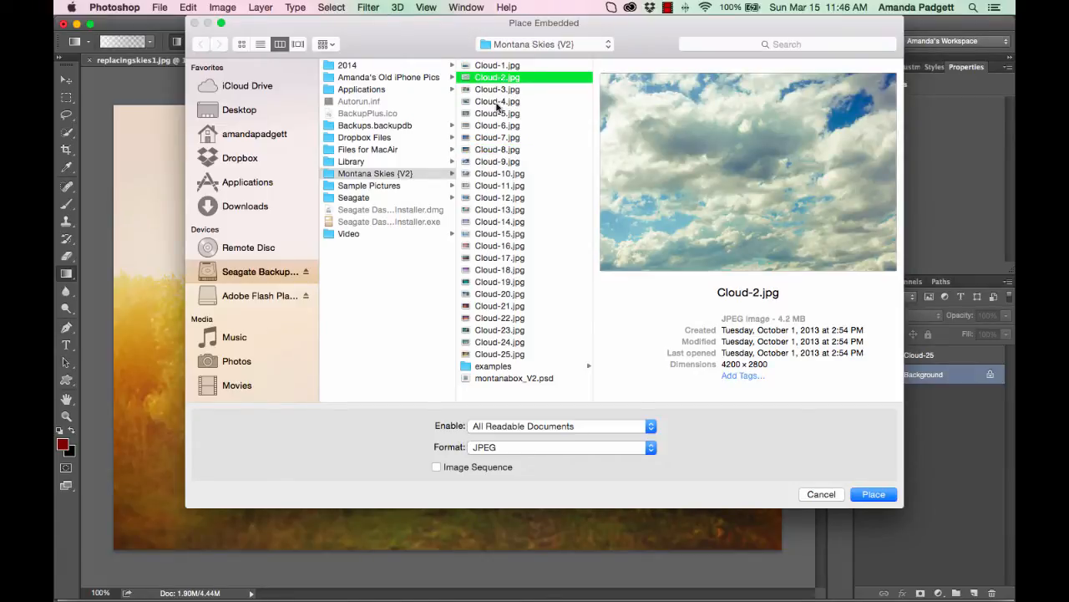
{"action": "left_click", "coordinate": [495, 248]}
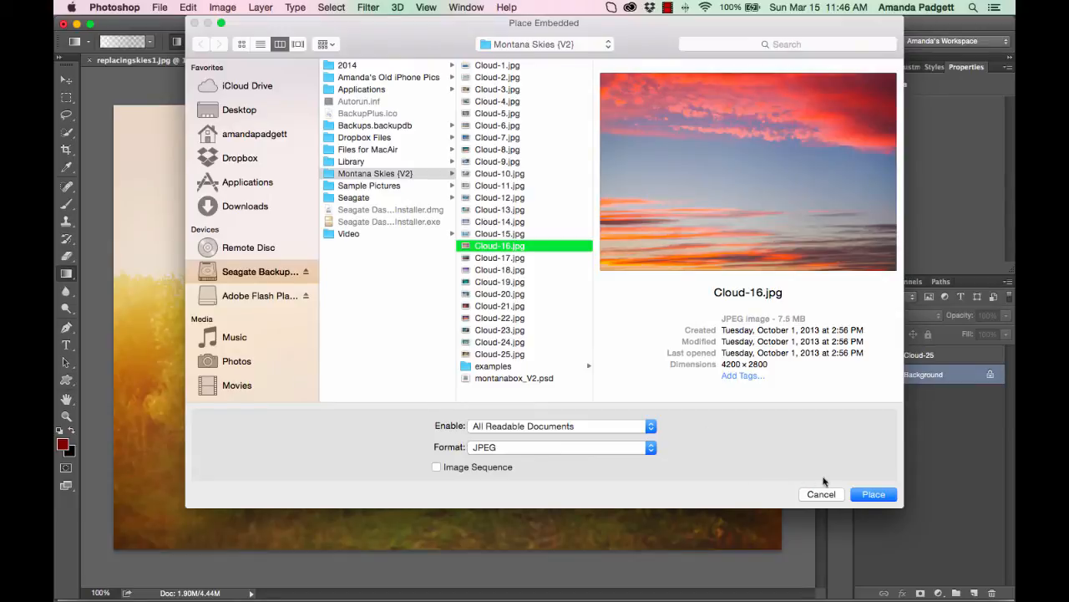
{"action": "left_click", "coordinate": [873, 494]}
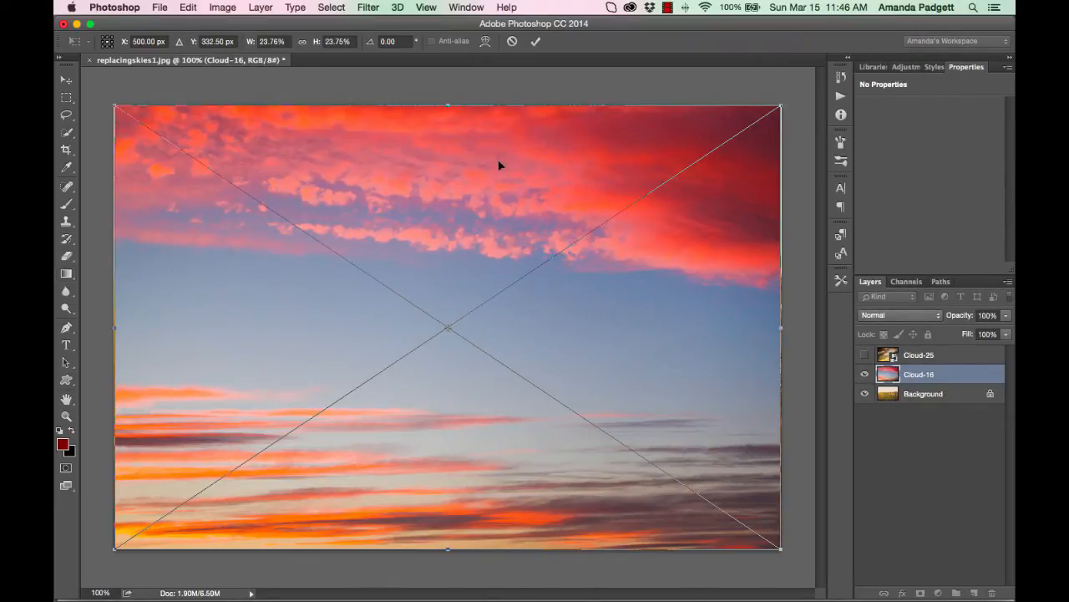
{"action": "left_click_drag", "start_coordinate": [449, 102], "coordinate": [449, 103]}
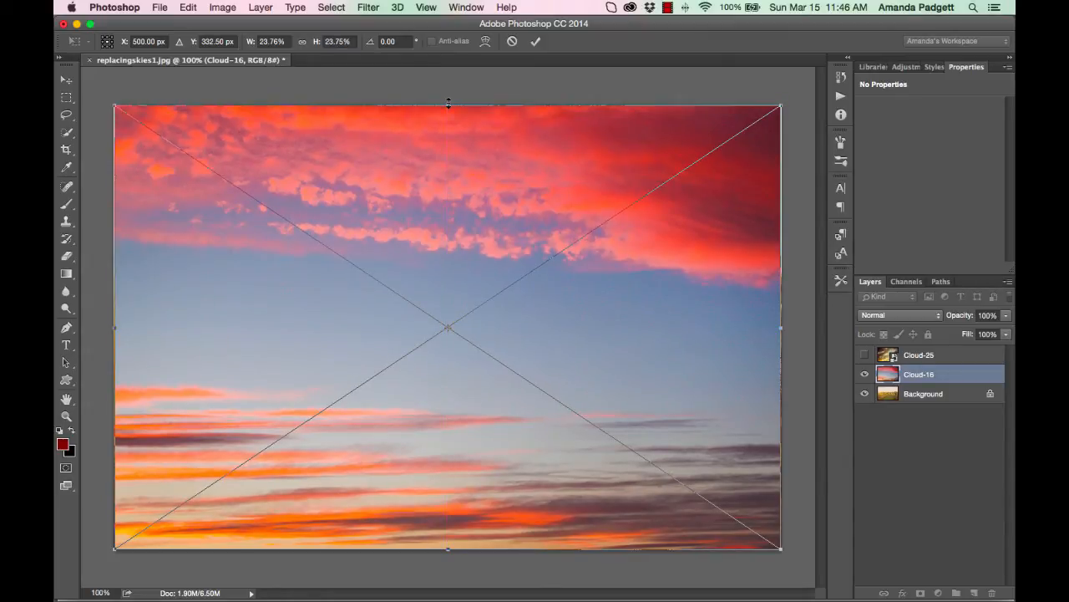
{"action": "left_click", "coordinate": [536, 41]}
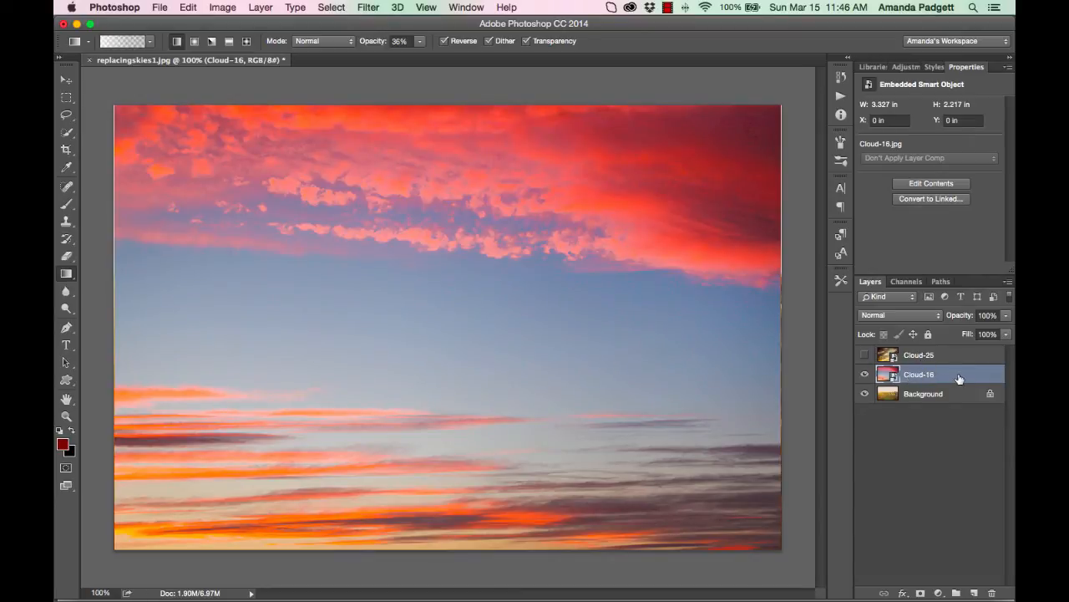
Step: Delete the Cloud-16 layer and turn on the visibility of the Cloud-25 layer
{"action": "left_click_drag", "start_coordinate": [959, 379], "coordinate": [993, 591]}
{"action": "left_click", "coordinate": [925, 357]}
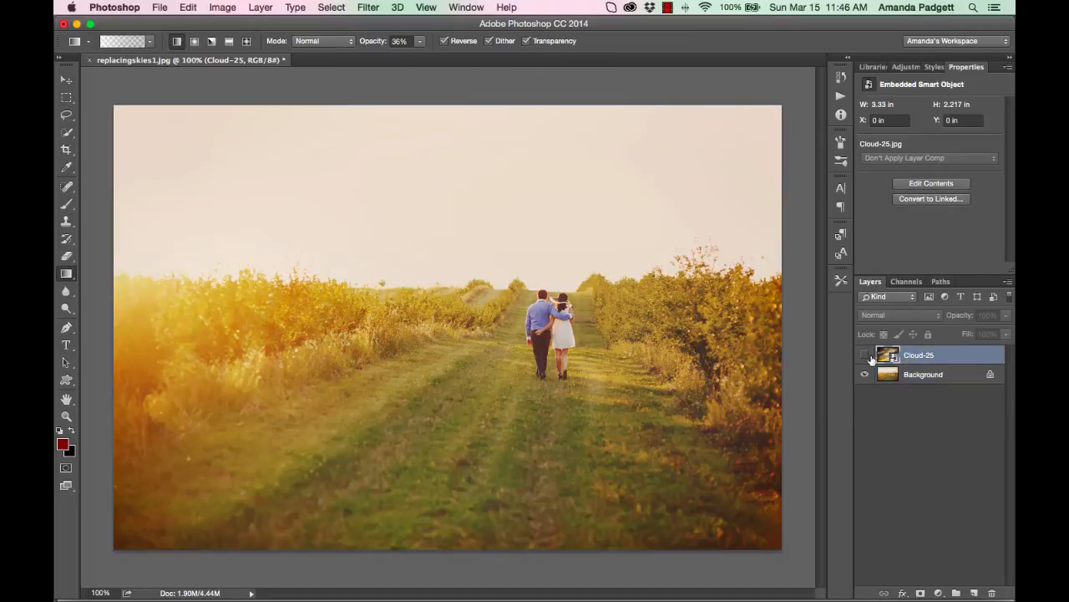
{"action": "left_click", "coordinate": [866, 356]}
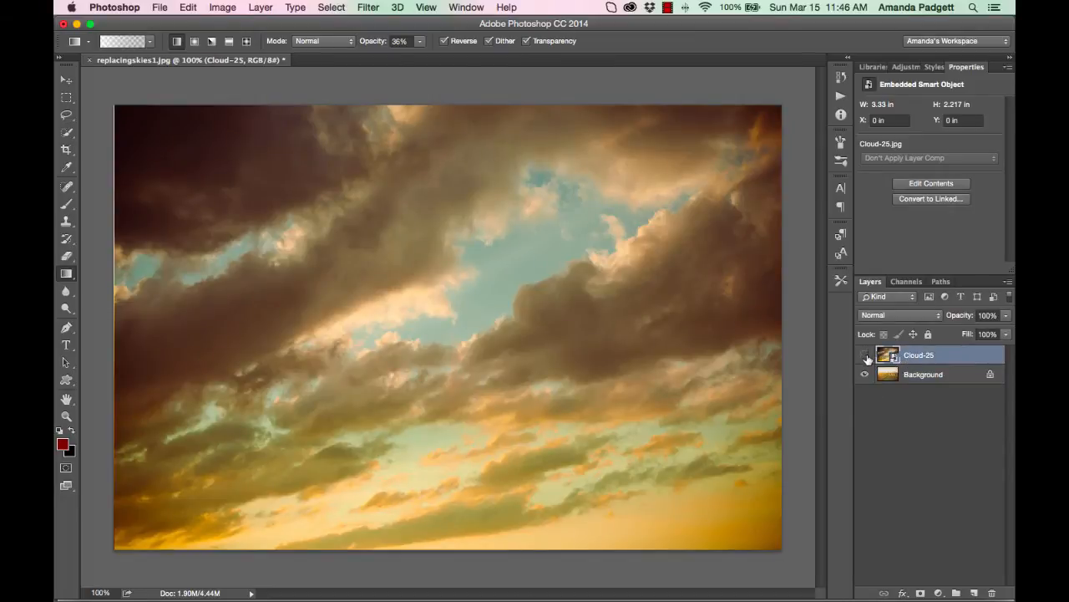
{"action": "left_click", "coordinate": [866, 356]}
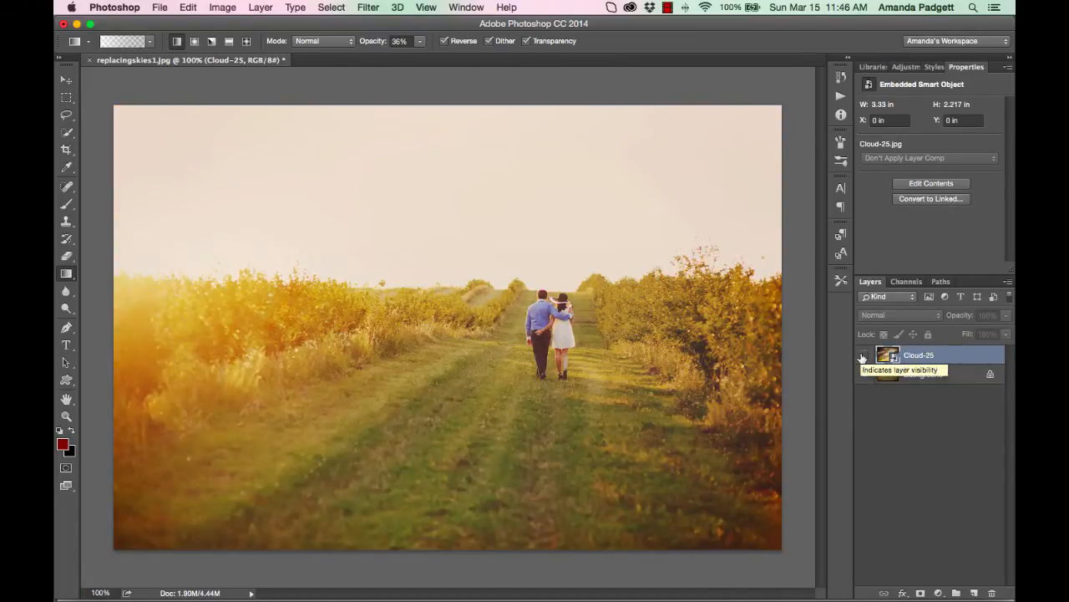
{"action": "left_click", "coordinate": [863, 356]}
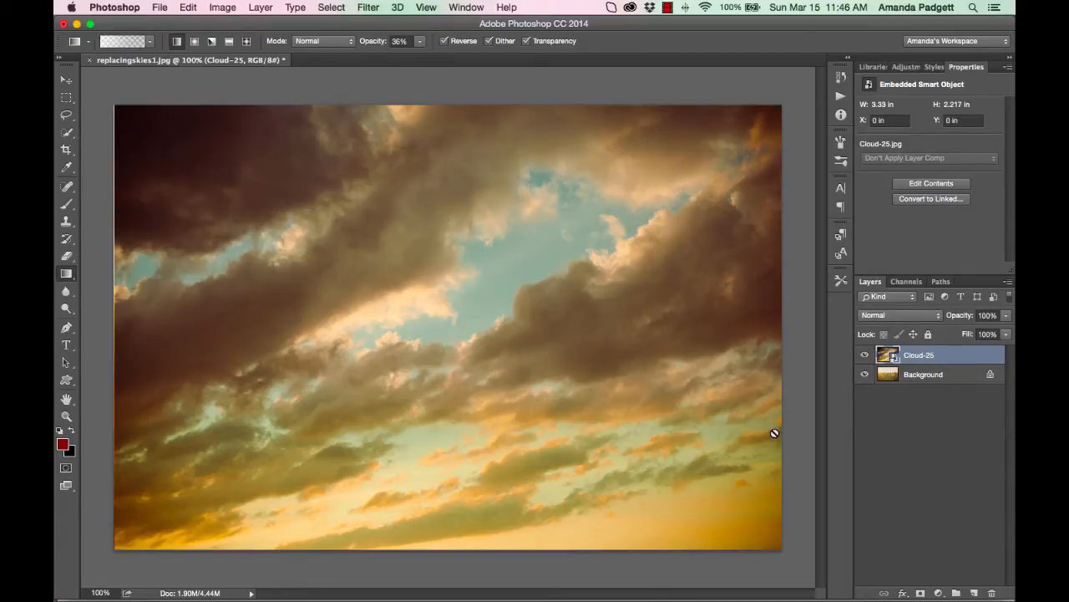
Step: Flip the Cloud-25 sky horizontally at about -24.79% width and move it up until its lower edge sits just below the horizon
{"action": "left_click", "coordinate": [753, 355]}
{"action": "left_click", "coordinate": [638, 218]}
{"action": "key", "text": "v"}
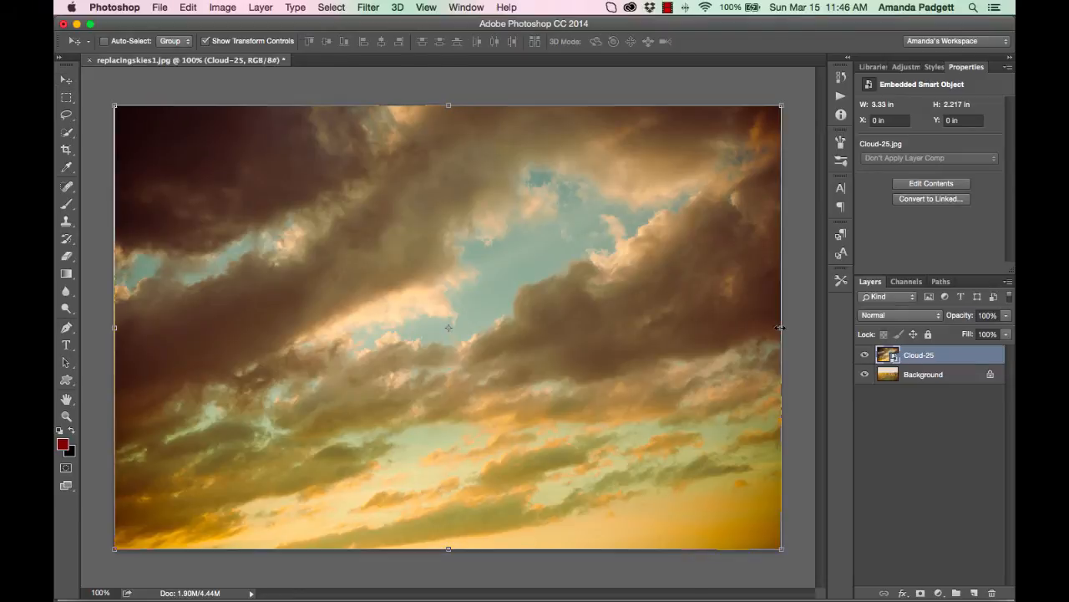
{"action": "left_click_drag", "start_coordinate": [777, 327], "coordinate": [767, 346]}
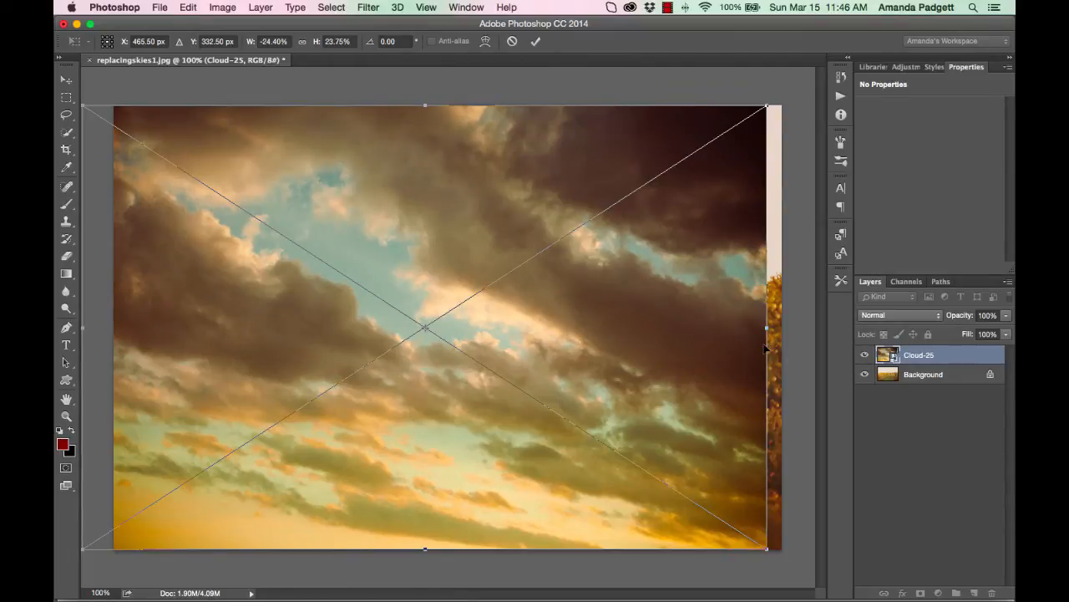
{"action": "left_click_drag", "start_coordinate": [768, 335], "coordinate": [791, 332]}
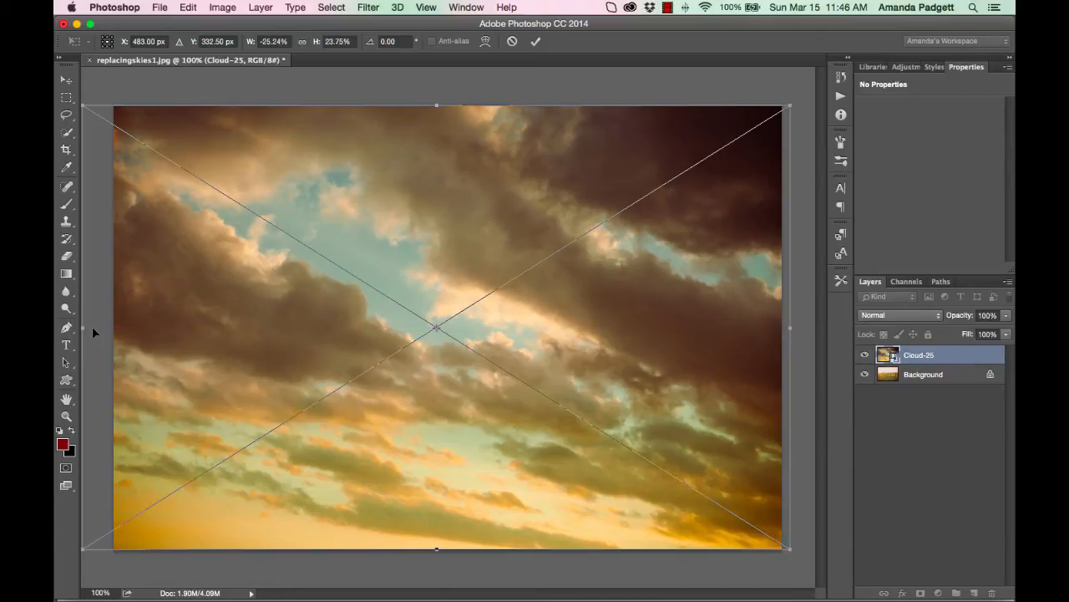
{"action": "left_click_drag", "start_coordinate": [81, 328], "coordinate": [95, 327]}
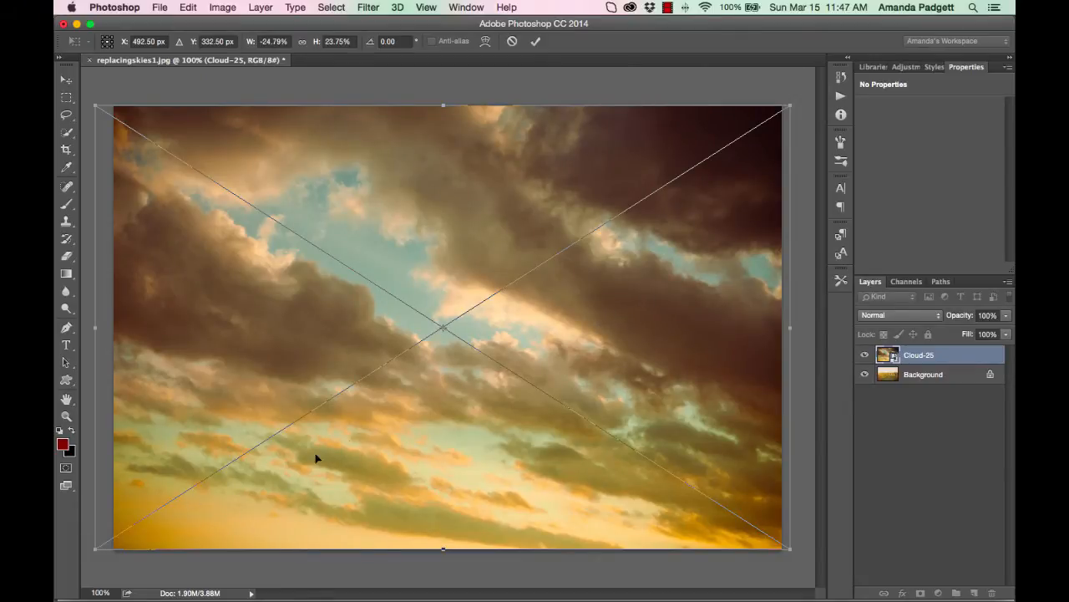
{"action": "left_click_drag", "start_coordinate": [394, 453], "coordinate": [408, 224]}
{"action": "left_click", "coordinate": [533, 42]}
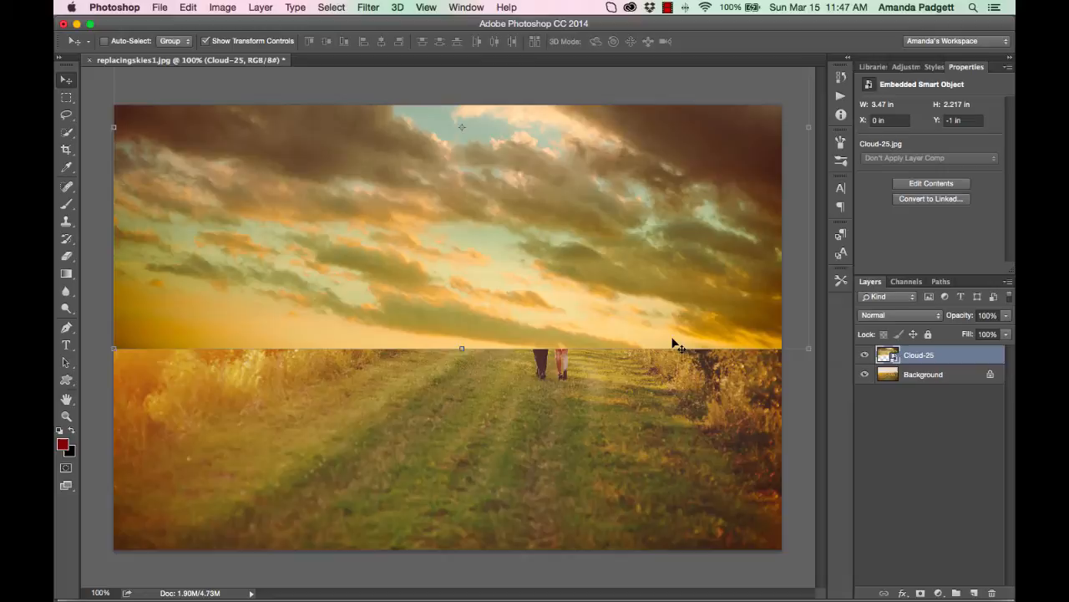
Step: Hide the Cloud-25 layer and select the whole sky on the Background layer using the Quick Selection tool with a size 60 brush
{"action": "left_click", "coordinate": [865, 355]}
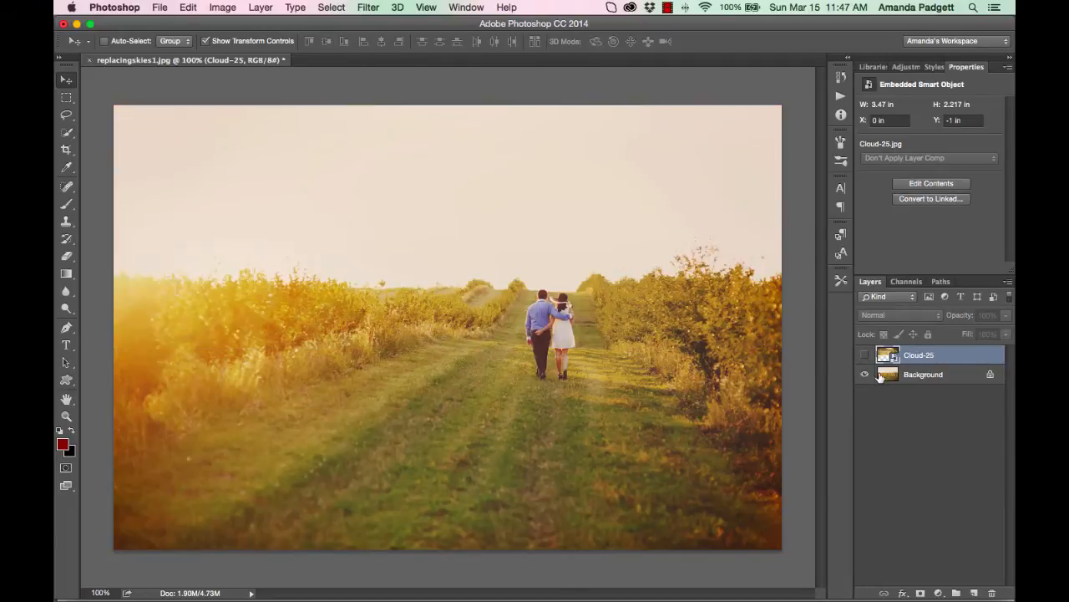
{"action": "left_click", "coordinate": [905, 377]}
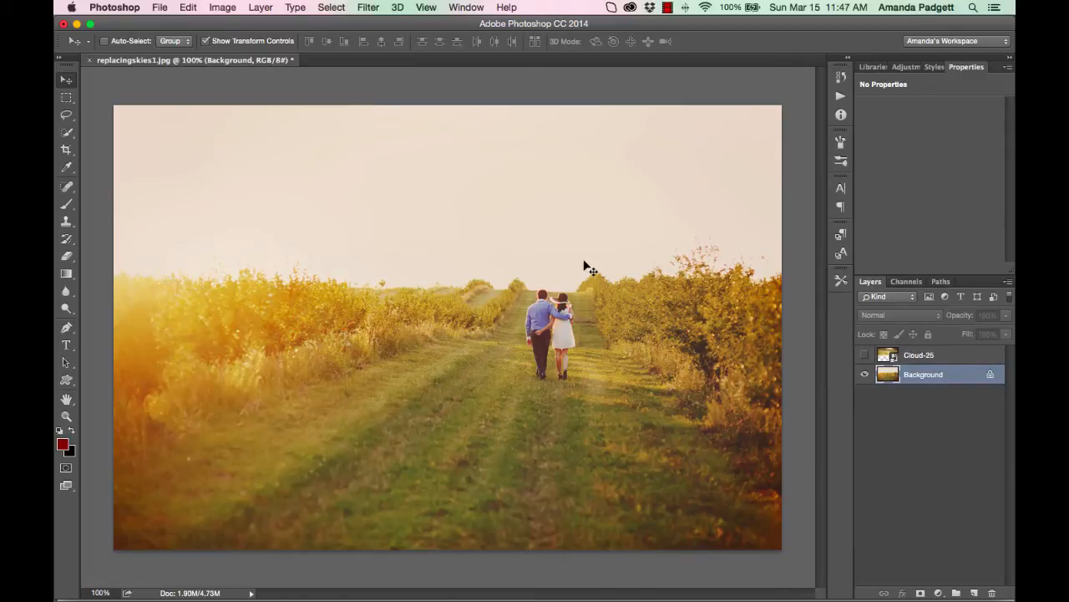
{"action": "left_click", "coordinate": [68, 136]}
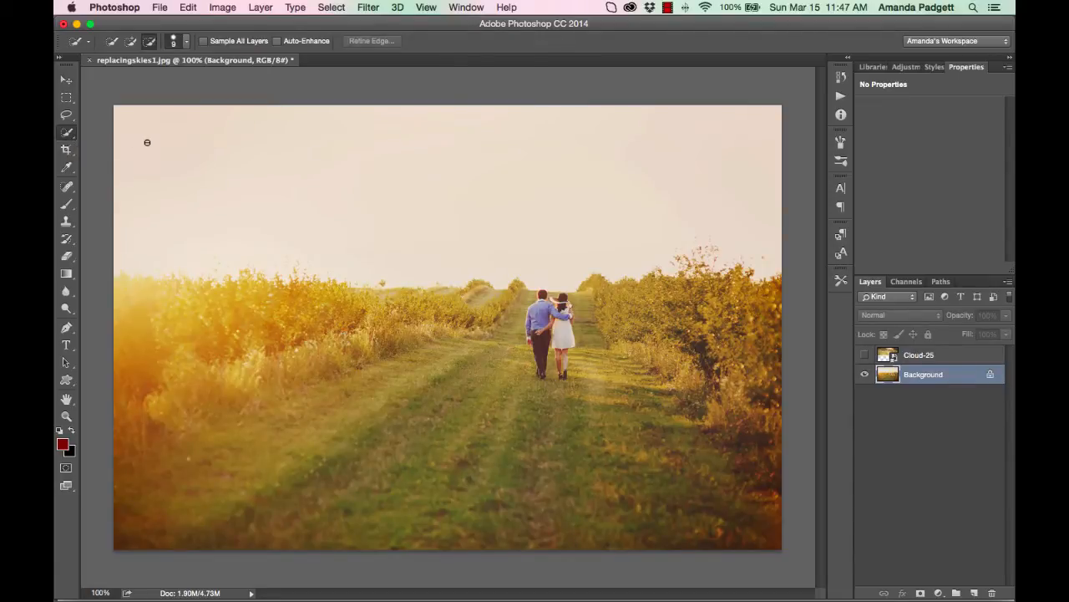
{"action": "left_click", "coordinate": [130, 42]}
{"action": "key", "text": "bracketright"}
{"action": "key", "text": "bracketright"}
{"action": "key", "text": "bracketright"}
{"action": "key", "text": "bracketright"}
{"action": "key", "text": "bracketright"}
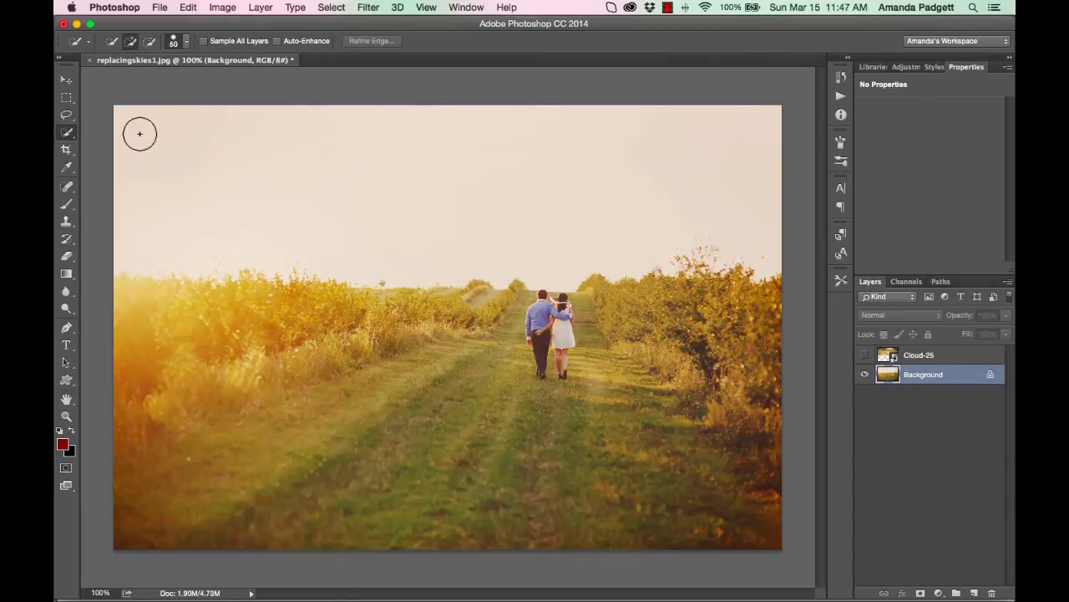
{"action": "mouse_move", "coordinate": [127, 107]}
{"action": "left_mouse_down"}
{"action": "mouse_move", "coordinate": [120, 167]}
{"action": "mouse_move", "coordinate": [166, 235]}
{"action": "mouse_move", "coordinate": [406, 232]}
{"action": "mouse_move", "coordinate": [479, 211]}
{"action": "left_mouse_up"}
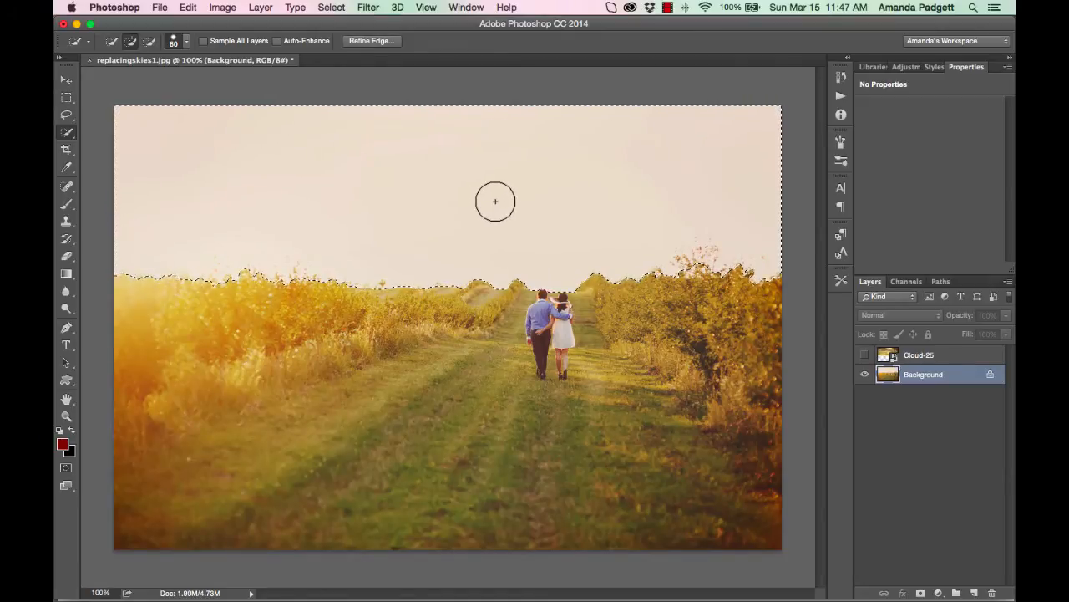
Step: Refine the sky selection's edge with radius 3.6 px, feather 3.0 px and shift edge -18%
{"action": "left_click", "coordinate": [332, 7]}
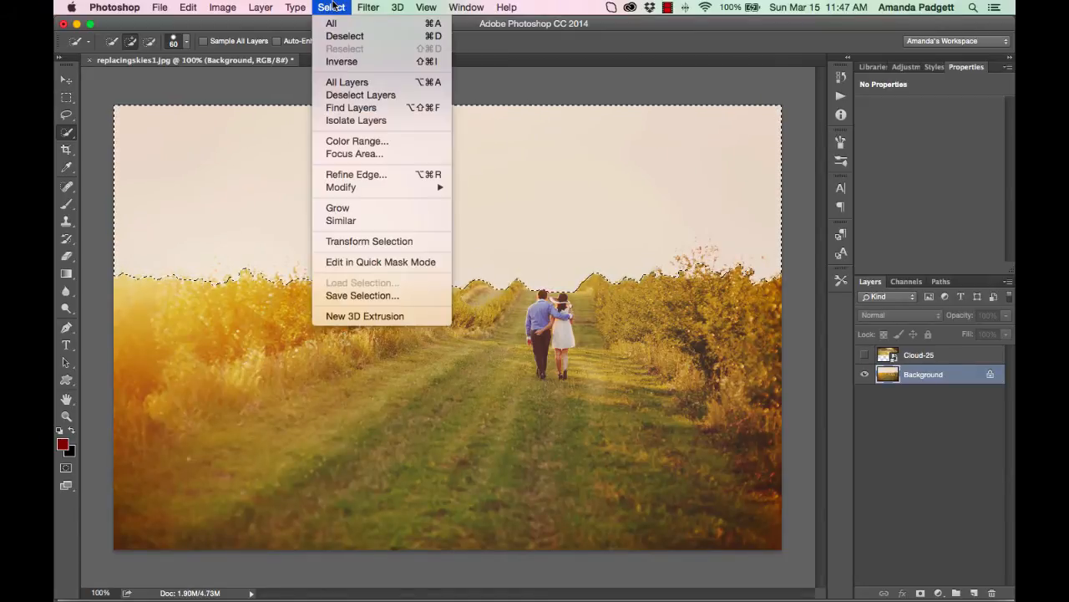
{"action": "left_click", "coordinate": [352, 174]}
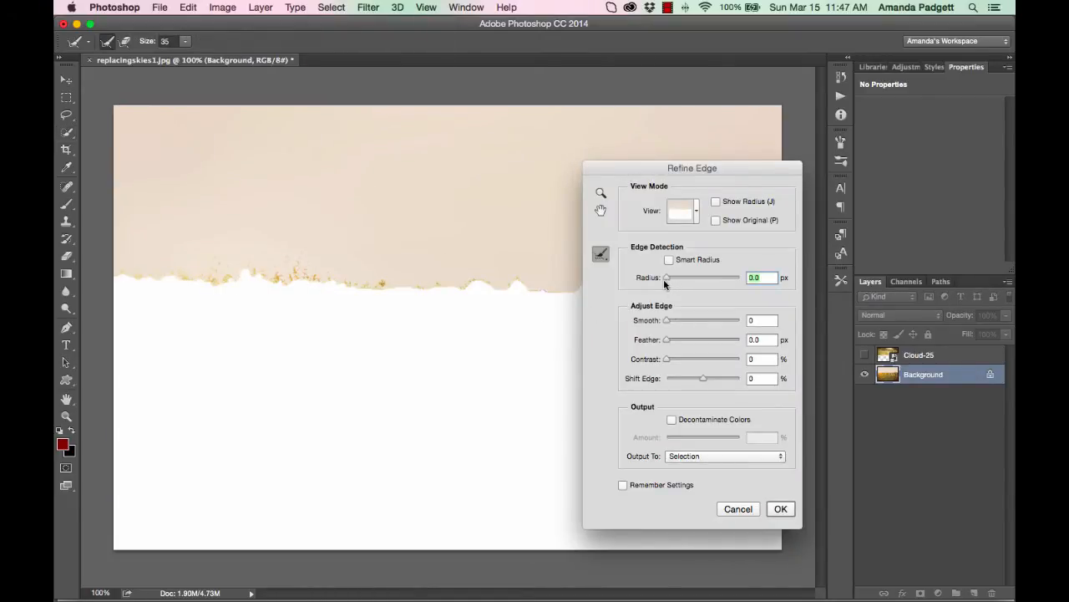
{"action": "mouse_move", "coordinate": [664, 279]}
{"action": "left_mouse_down"}
{"action": "mouse_move", "coordinate": [697, 281]}
{"action": "mouse_move", "coordinate": [668, 282]}
{"action": "mouse_move", "coordinate": [680, 282]}
{"action": "left_mouse_up"}
{"action": "left_click_drag", "start_coordinate": [667, 341], "coordinate": [710, 341]}
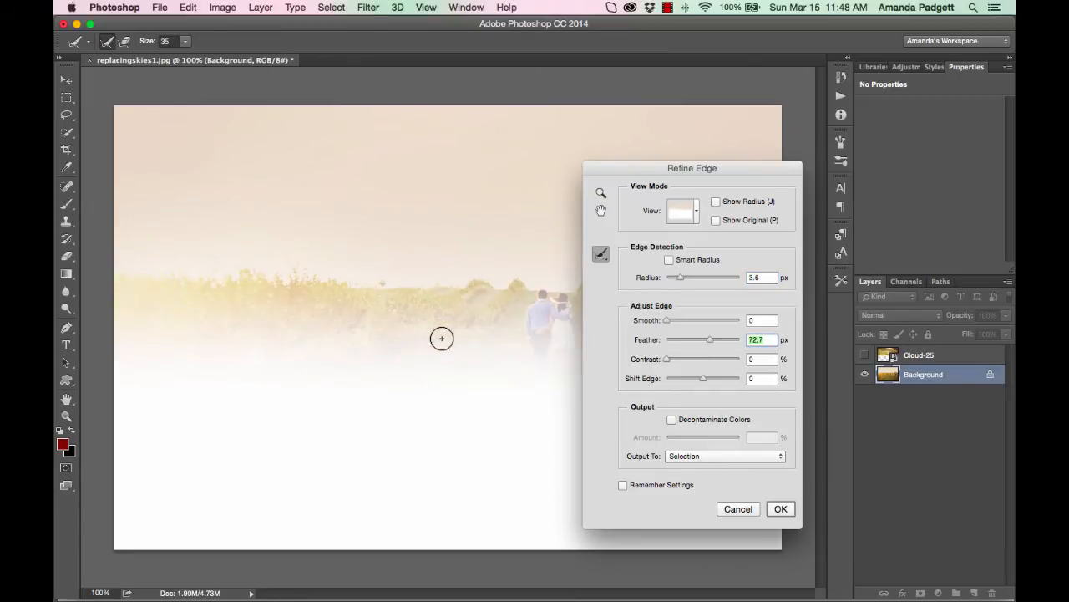
{"action": "left_click_drag", "start_coordinate": [709, 339], "coordinate": [678, 342]}
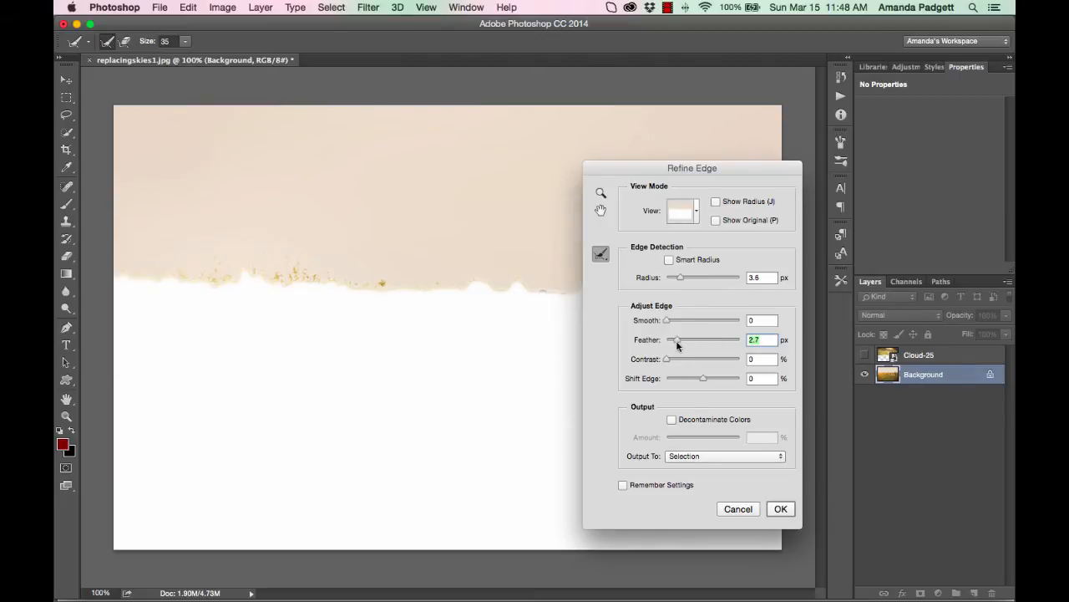
{"action": "mouse_move", "coordinate": [677, 345]}
{"action": "left_mouse_down"}
{"action": "mouse_move", "coordinate": [687, 361]}
{"action": "mouse_move", "coordinate": [717, 362]}
{"action": "mouse_move", "coordinate": [666, 361]}
{"action": "left_mouse_up"}
{"action": "mouse_move", "coordinate": [704, 377]}
{"action": "left_mouse_down"}
{"action": "mouse_move", "coordinate": [681, 378]}
{"action": "mouse_move", "coordinate": [721, 381]}
{"action": "mouse_move", "coordinate": [697, 381]}
{"action": "left_mouse_up"}
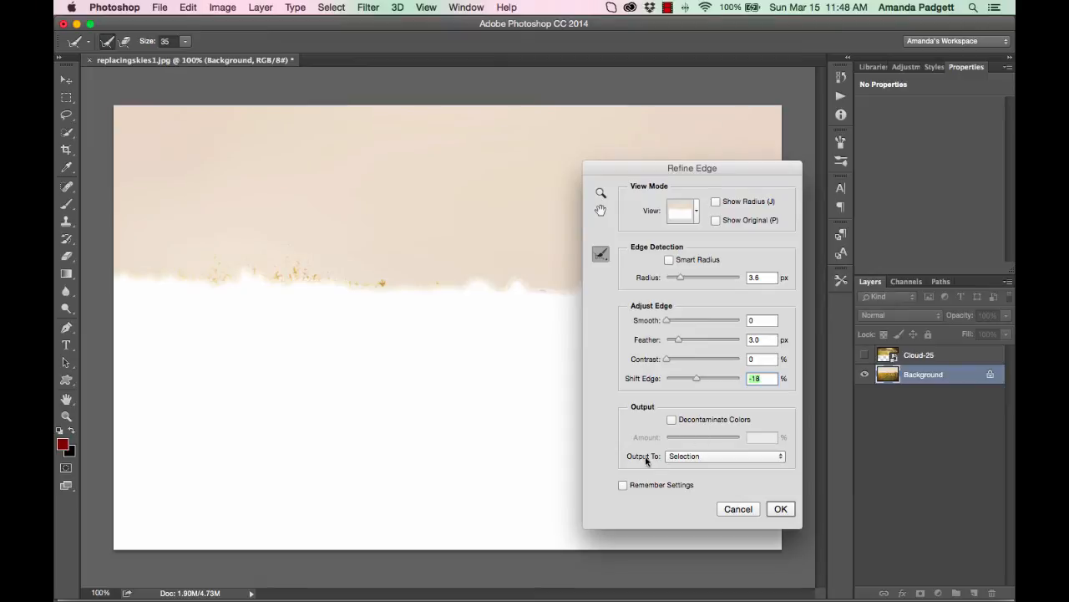
Step: Output the refined sky selection as a layer mask on the photo layer
{"action": "left_click", "coordinate": [695, 457]}
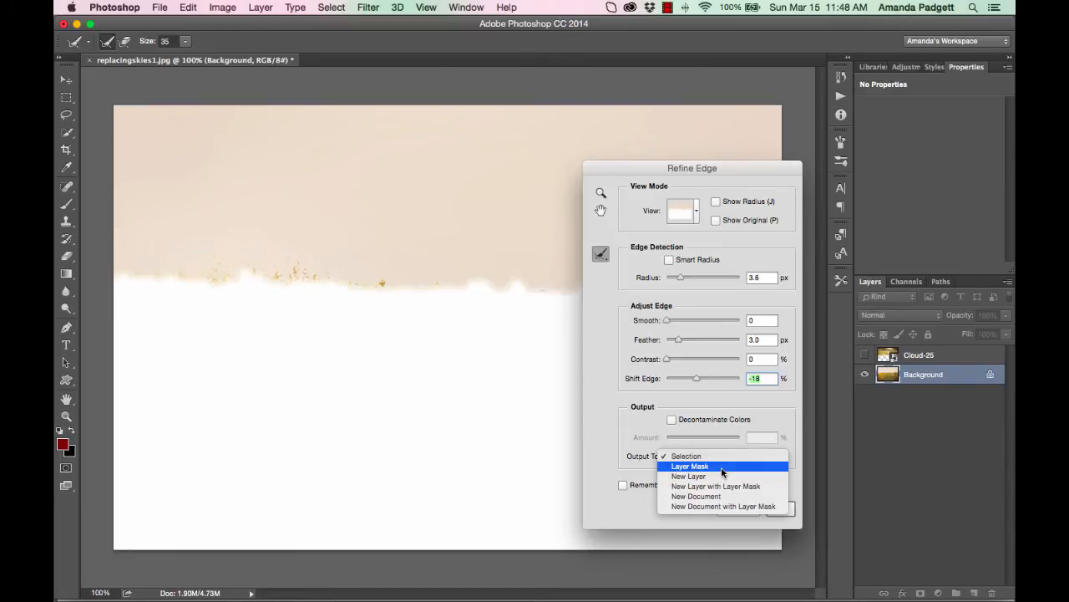
{"action": "left_click", "coordinate": [721, 466]}
{"action": "left_click", "coordinate": [777, 509]}
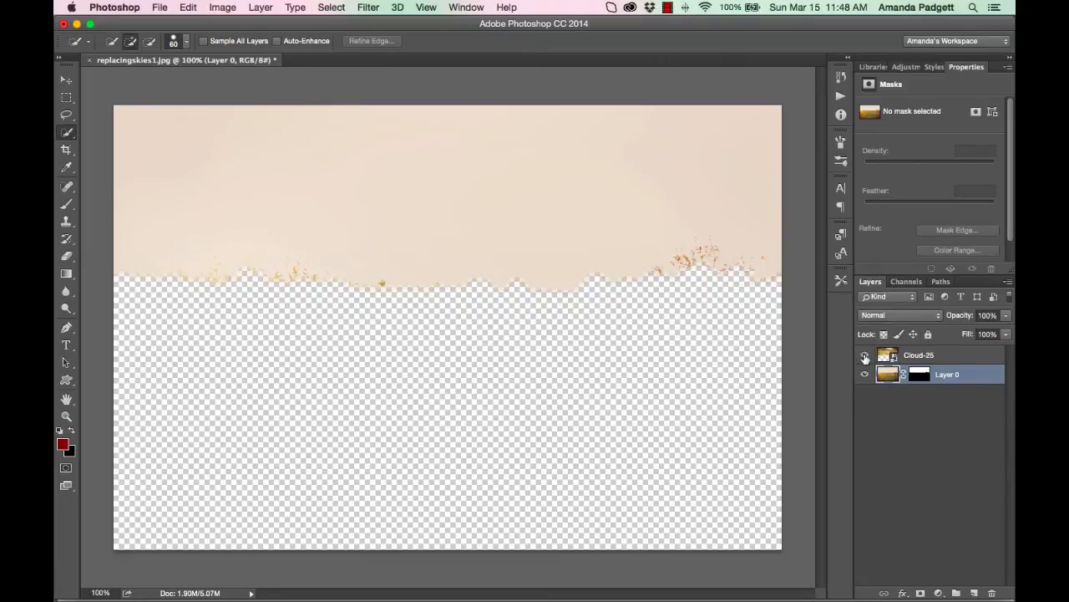
Step: Show the Cloud-25 layer and move the layer mask from Layer 0 onto it
{"action": "left_click", "coordinate": [865, 356]}
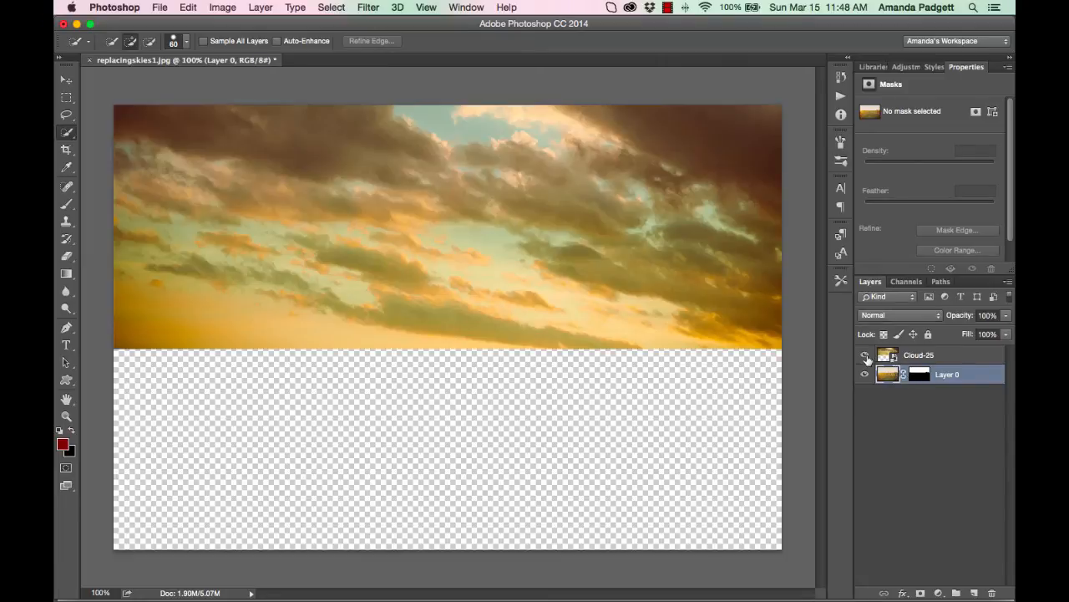
{"action": "left_click", "coordinate": [921, 376]}
{"action": "left_click_drag", "start_coordinate": [921, 377], "coordinate": [918, 355]}
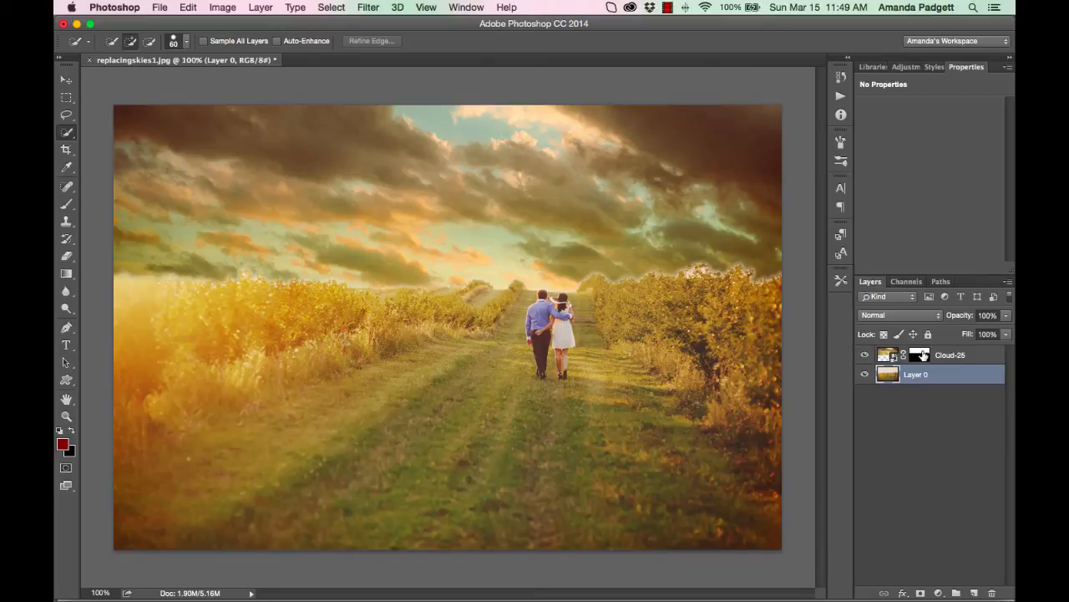
Step: Lower the opacity of the Cloud-25 layer to 71%
{"action": "left_click", "coordinate": [1007, 332]}
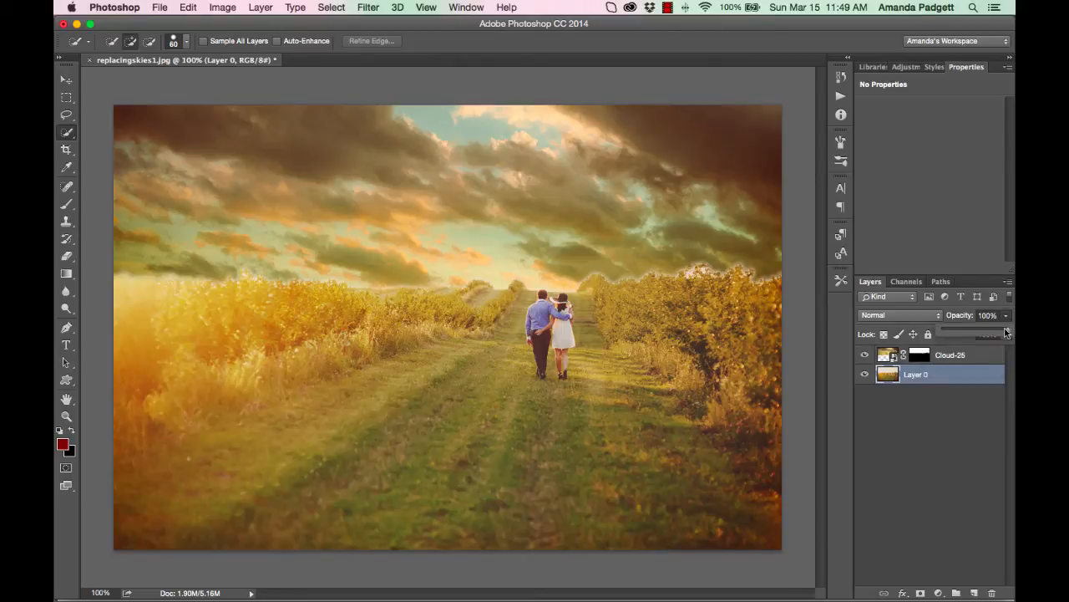
{"action": "left_click_drag", "start_coordinate": [1006, 332], "coordinate": [989, 333]}
{"action": "left_click", "coordinate": [987, 356]}
{"action": "left_click", "coordinate": [1007, 318]}
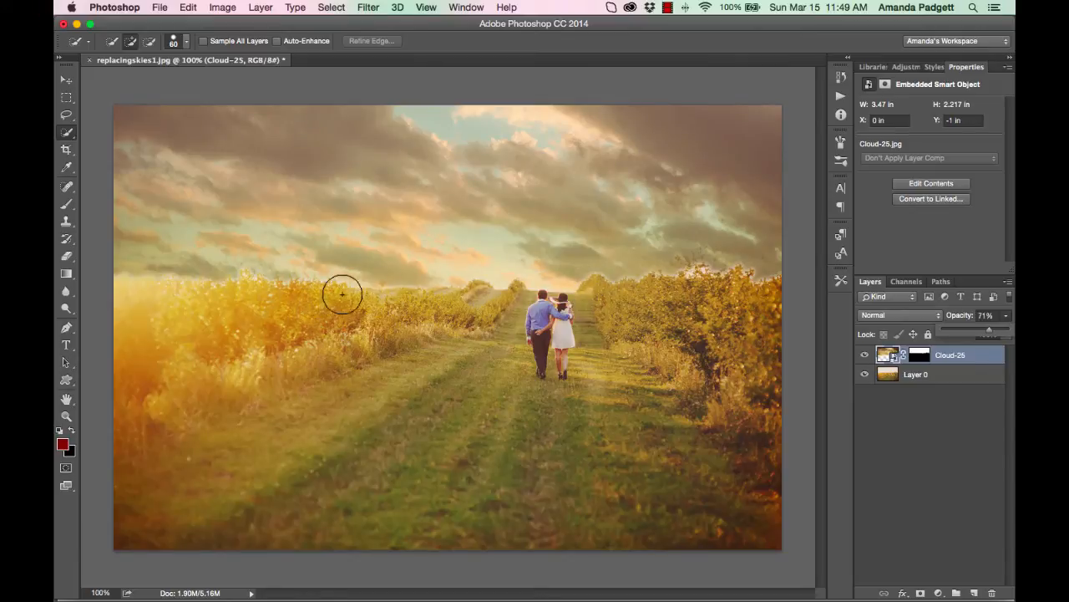
{"action": "key", "text": "h"}
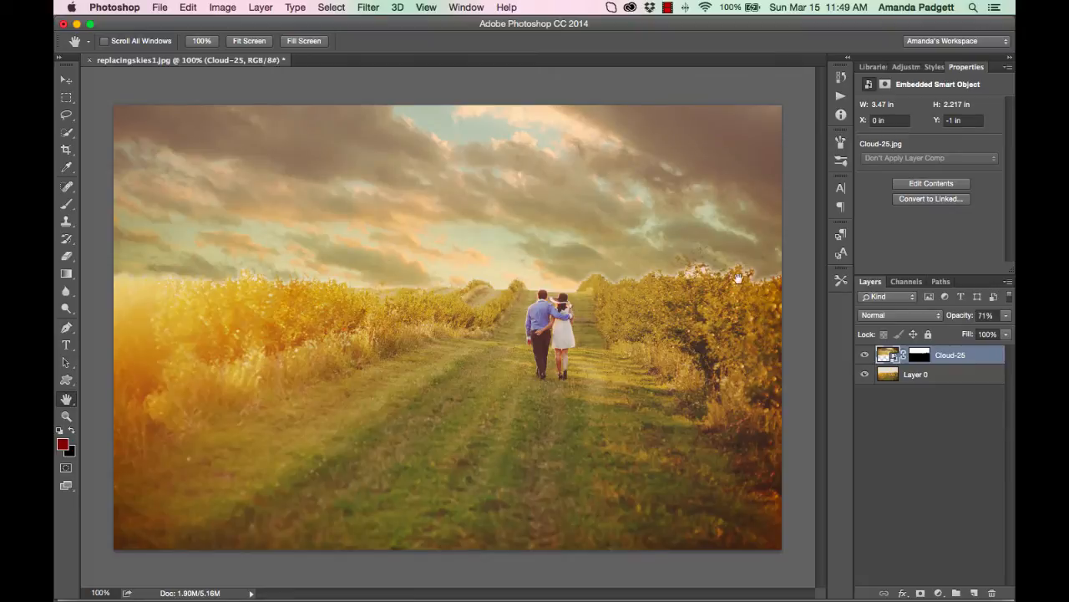
Step: Fade the Cloud-25 layer mask from the sky's upper edge down to the horizon with a linear Foreground to Background gradient
{"action": "left_click", "coordinate": [923, 358]}
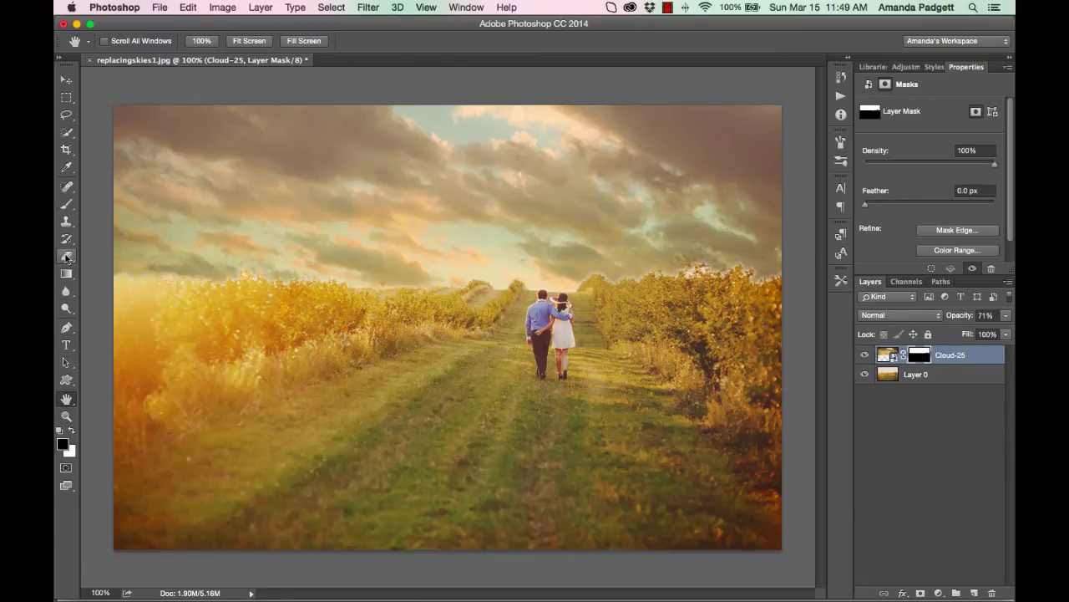
{"action": "left_click", "coordinate": [67, 274]}
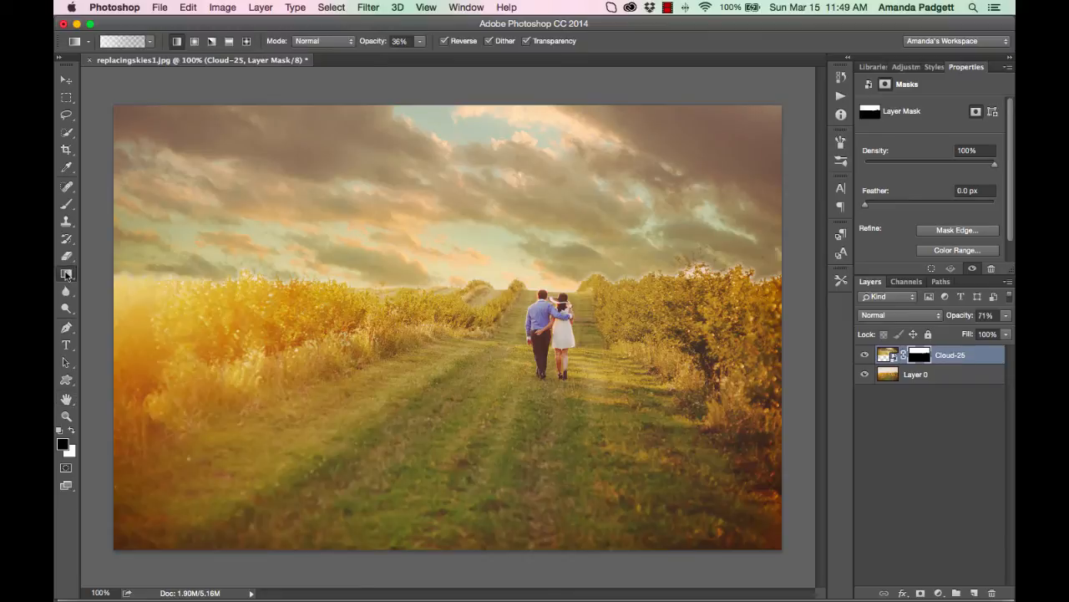
{"action": "left_click", "coordinate": [134, 41]}
{"action": "left_click", "coordinate": [408, 166]}
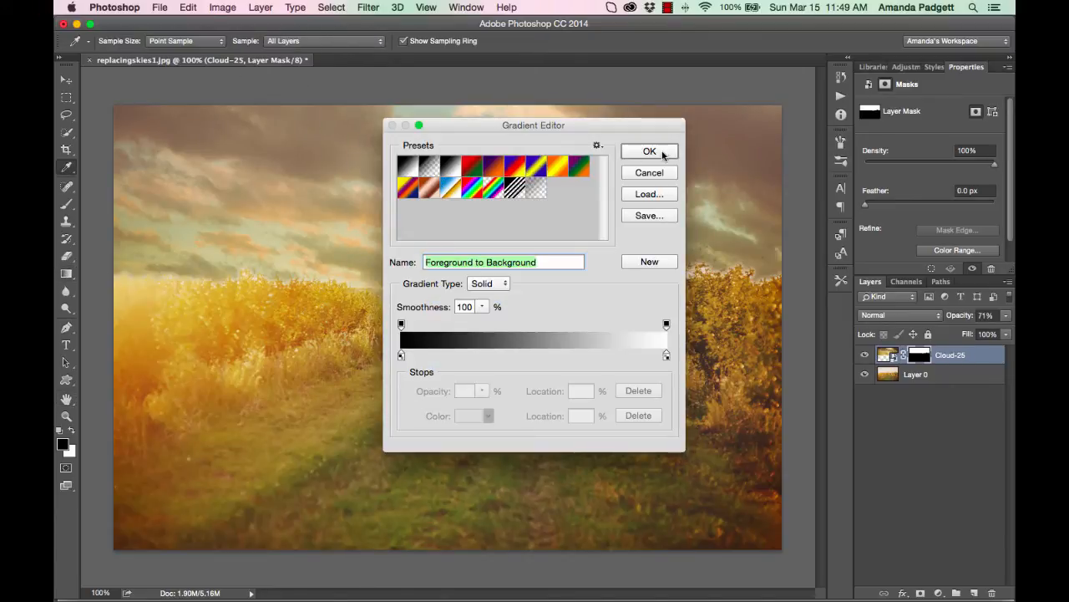
{"action": "left_click", "coordinate": [650, 151]}
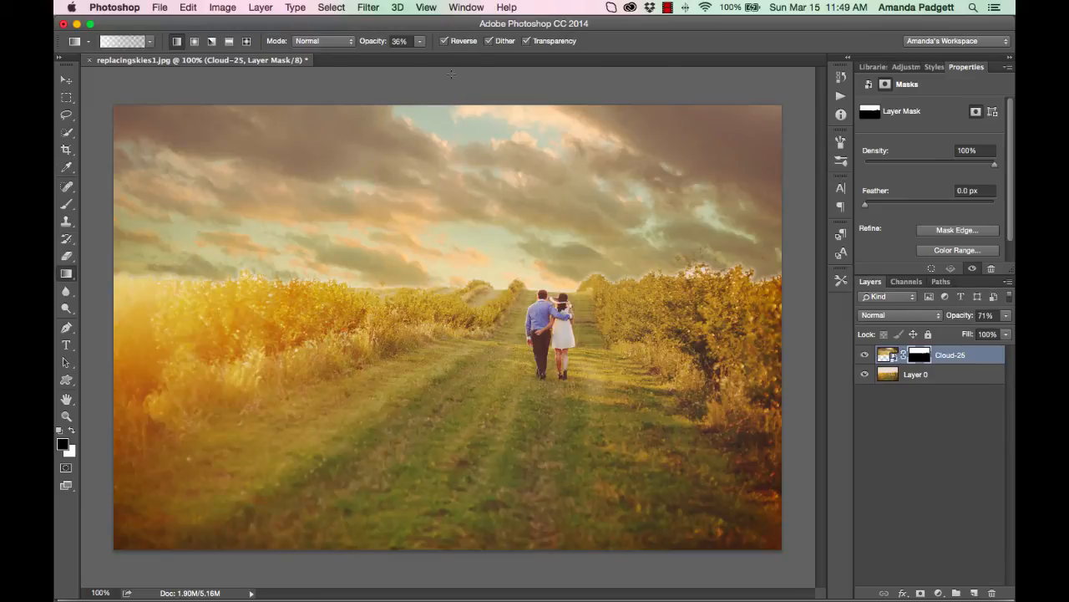
{"action": "left_click", "coordinate": [419, 41]}
{"action": "left_click", "coordinate": [422, 45]}
{"action": "left_click_drag", "start_coordinate": [483, 103], "coordinate": [485, 292]}
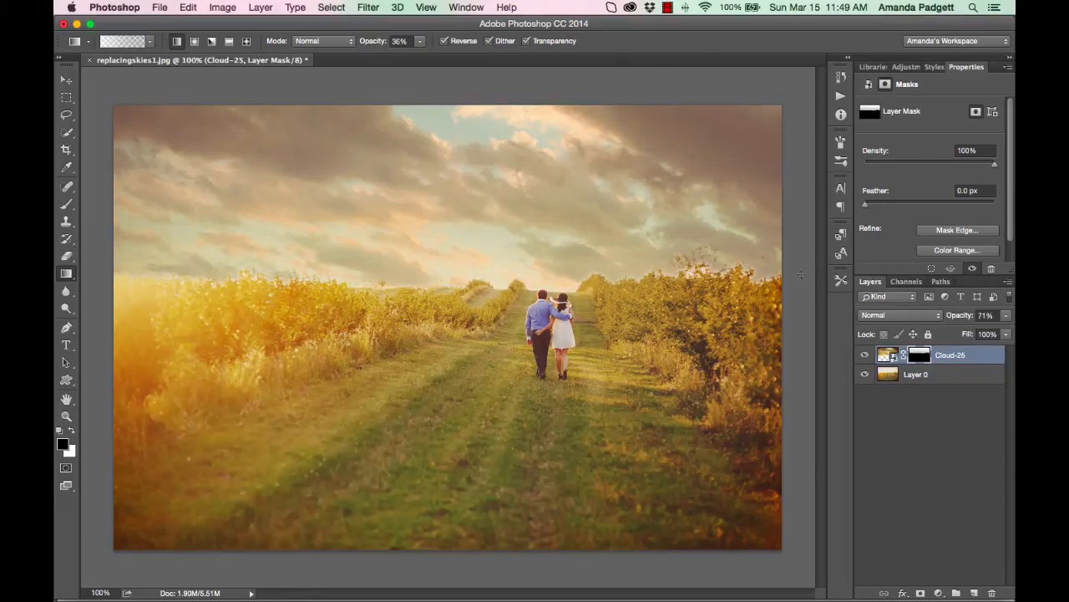
Step: Raise the Cloud-25 layer's opacity to 100% and fade its mask further with three slightly diagonal gradients down toward the horizon
{"action": "left_click_drag", "start_coordinate": [955, 319], "coordinate": [973, 322]}
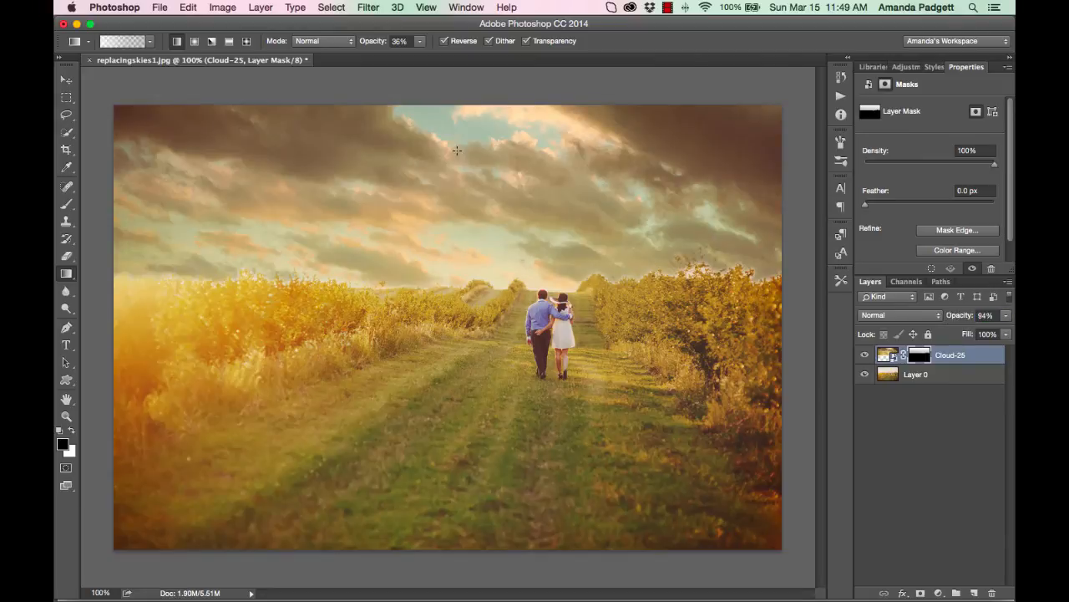
{"action": "left_click_drag", "start_coordinate": [449, 117], "coordinate": [481, 264]}
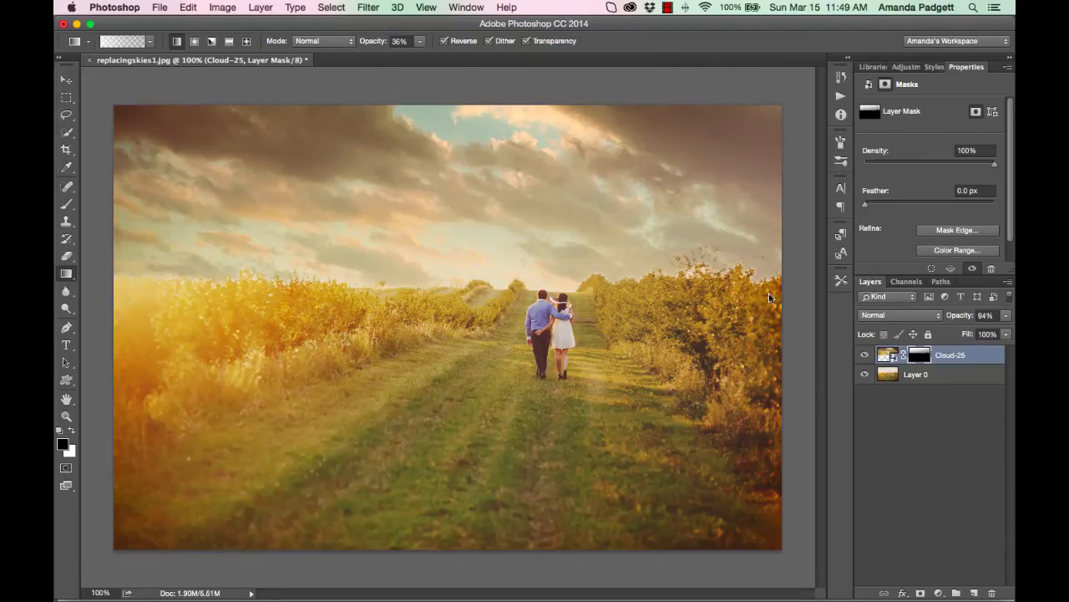
{"action": "left_click_drag", "start_coordinate": [963, 316], "coordinate": [971, 315]}
{"action": "left_click_drag", "start_coordinate": [432, 107], "coordinate": [485, 270]}
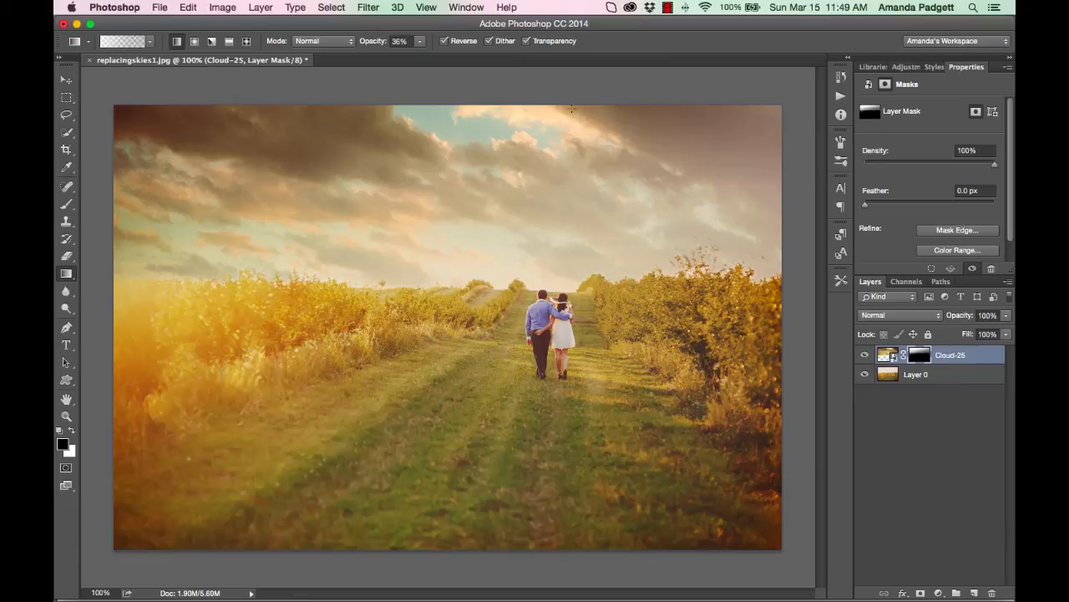
{"action": "left_click_drag", "start_coordinate": [572, 108], "coordinate": [609, 261]}
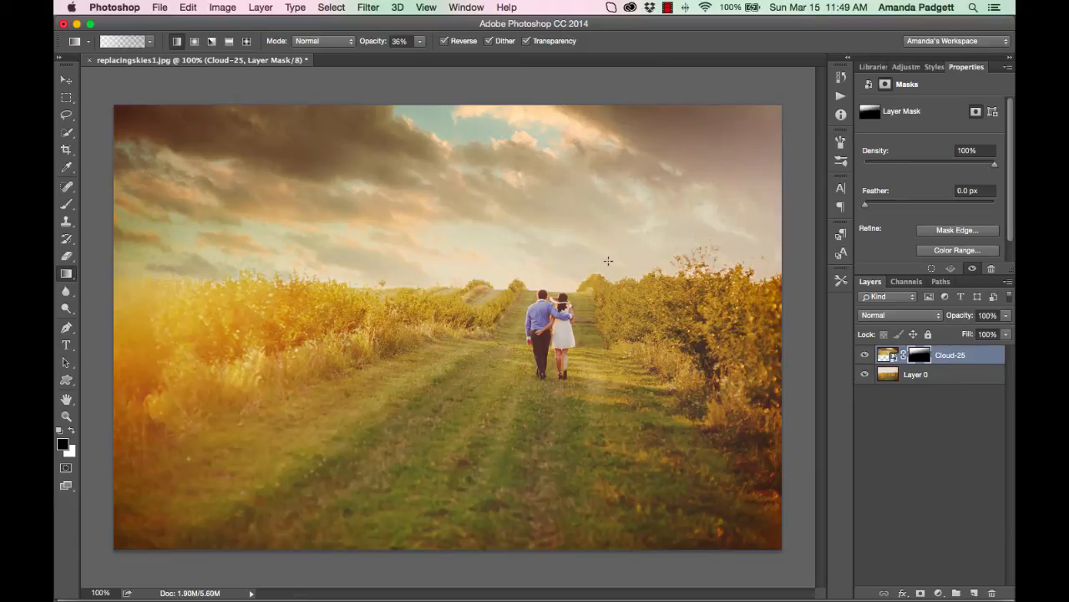
Step: Compare the photo with and without the Cloud-25 layer, and flatten the image
{"action": "left_click", "coordinate": [865, 356]}
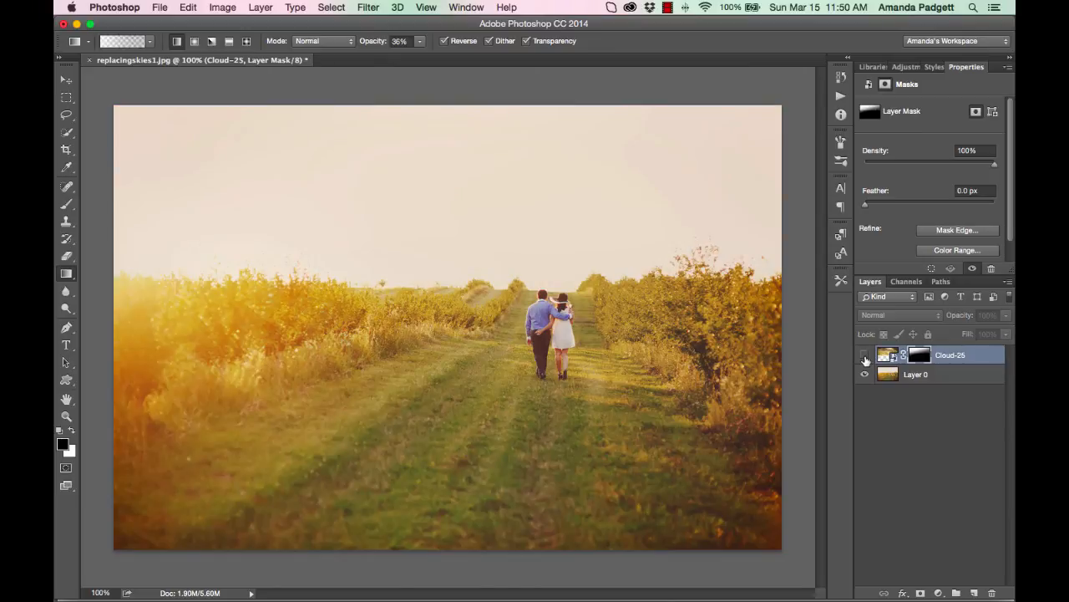
{"action": "left_click", "coordinate": [865, 356]}
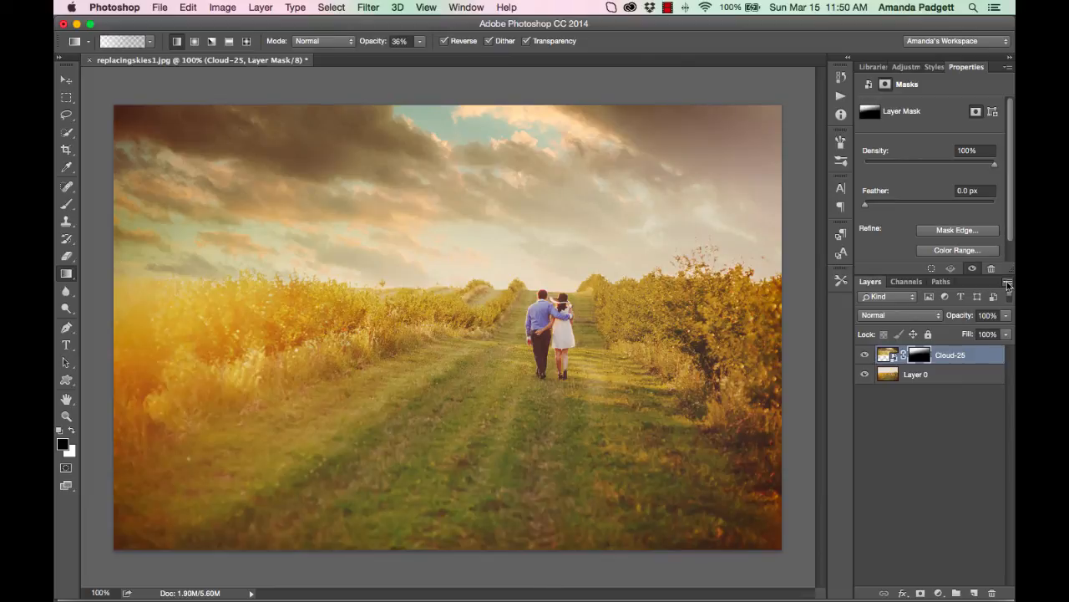
{"action": "left_click", "coordinate": [261, 7]}
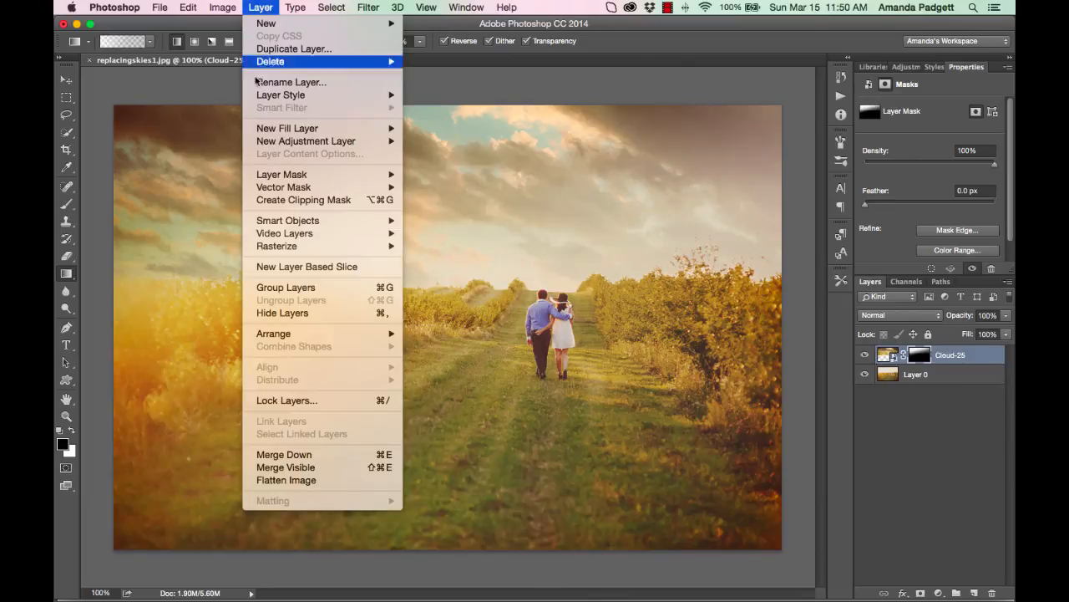
{"action": "left_click", "coordinate": [287, 481]}
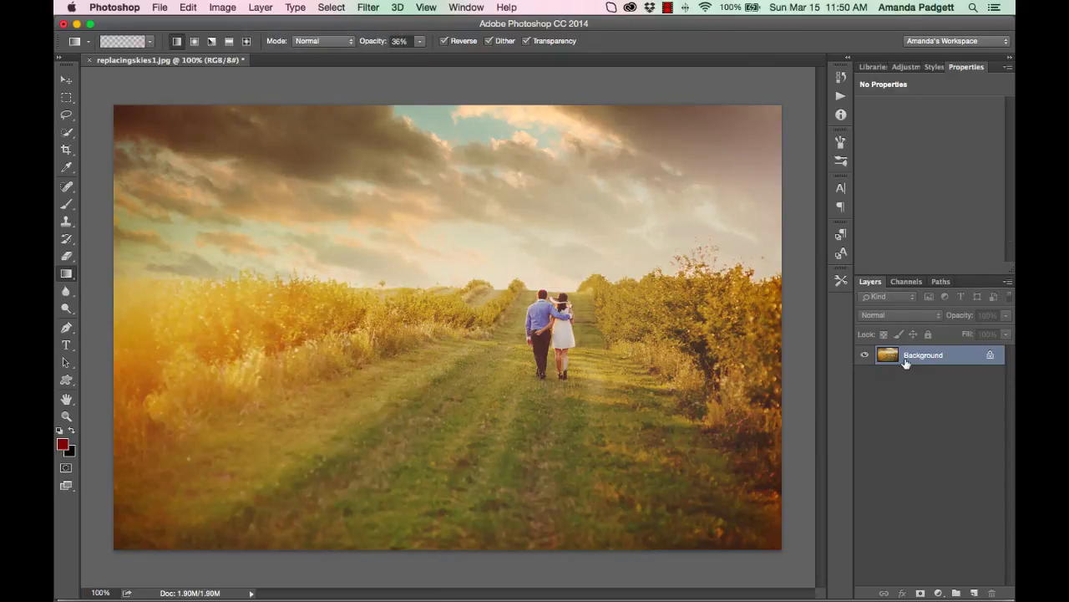
{"action": "left_click", "coordinate": [157, 7]}
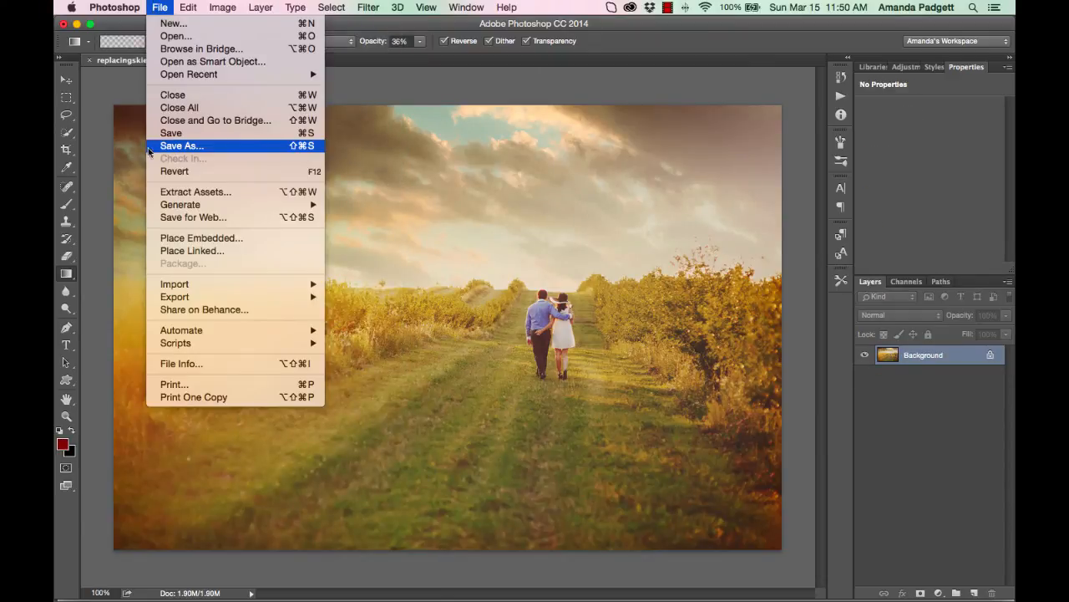
{"action": "left_click", "coordinate": [168, 147]}
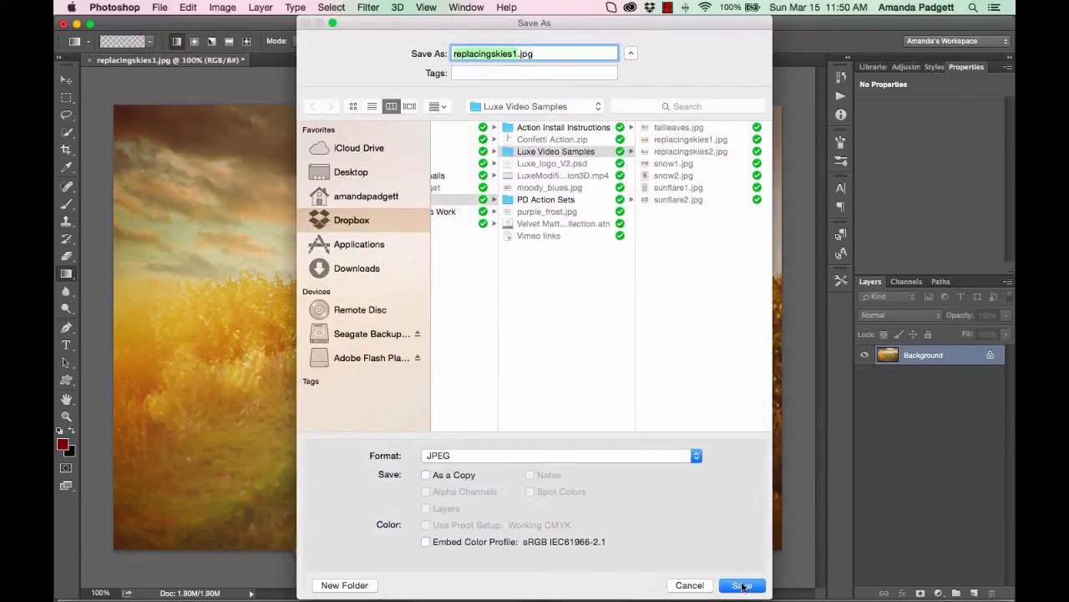
{"action": "left_click", "coordinate": [689, 585]}
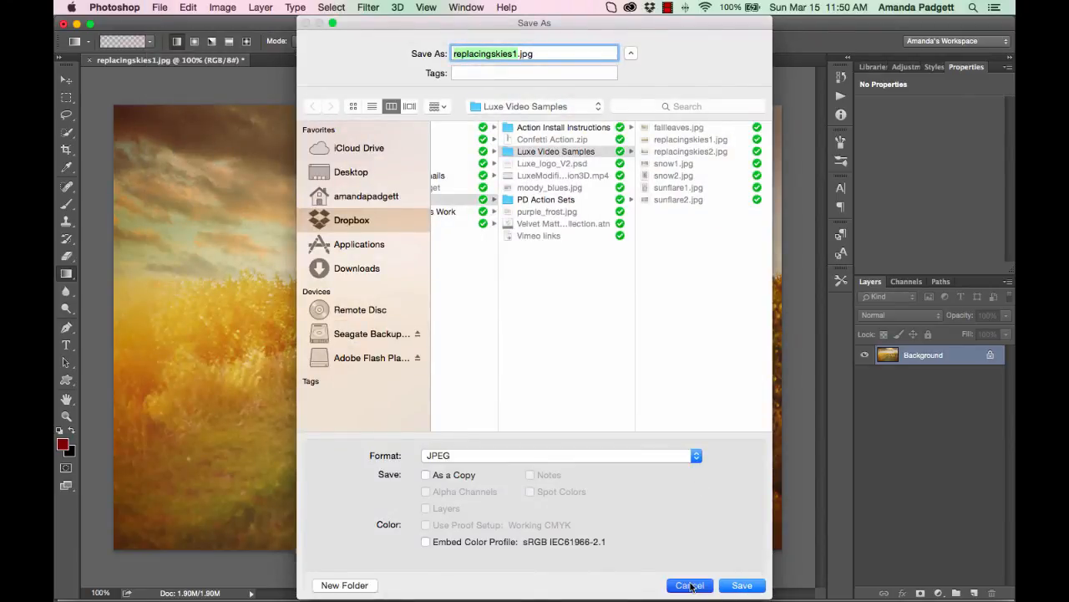